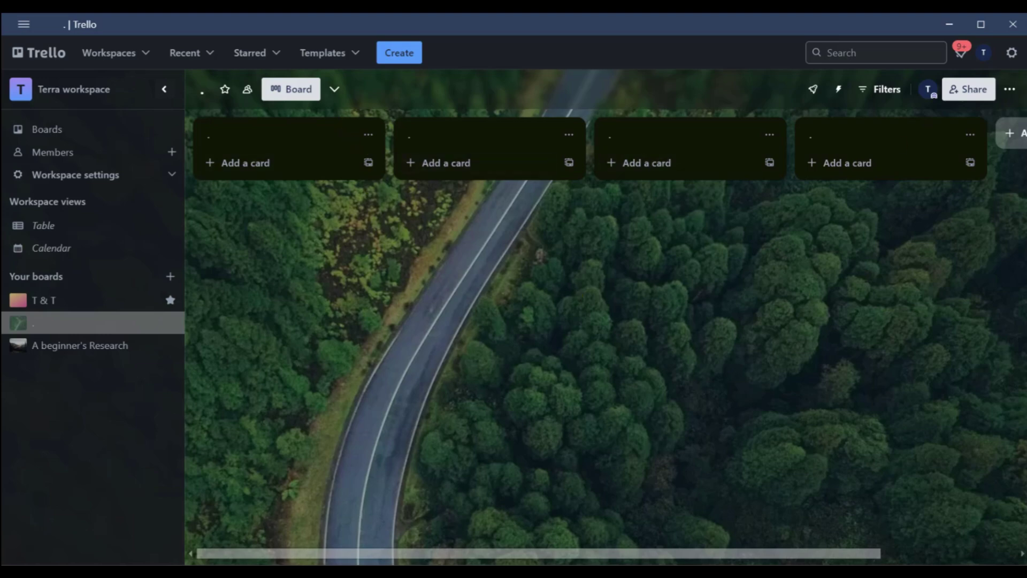
Replace the forest photo board background with the dark red gradient colour
{"action": "left_click", "coordinate": [1010, 90]}
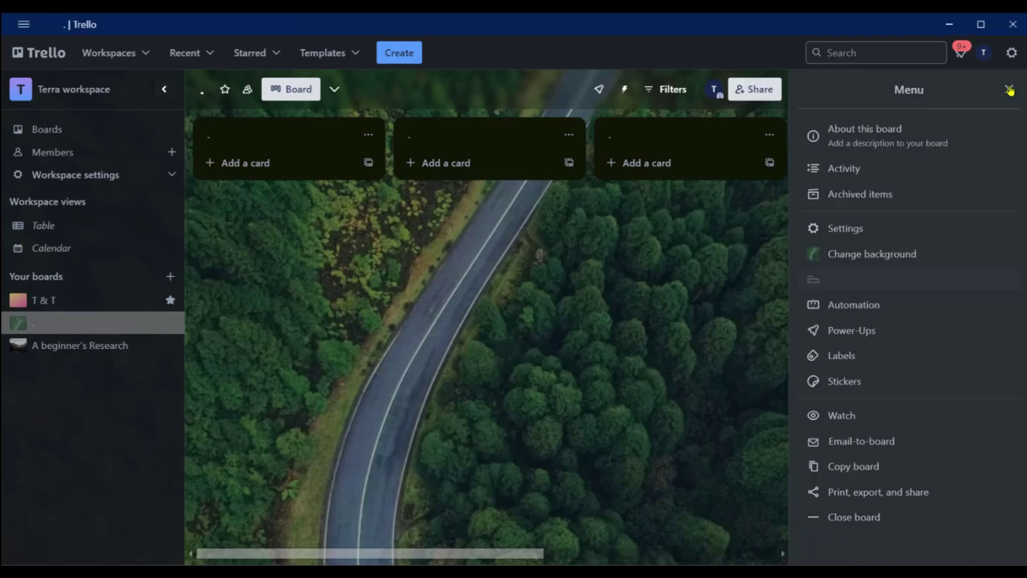
{"action": "left_click", "coordinate": [849, 256]}
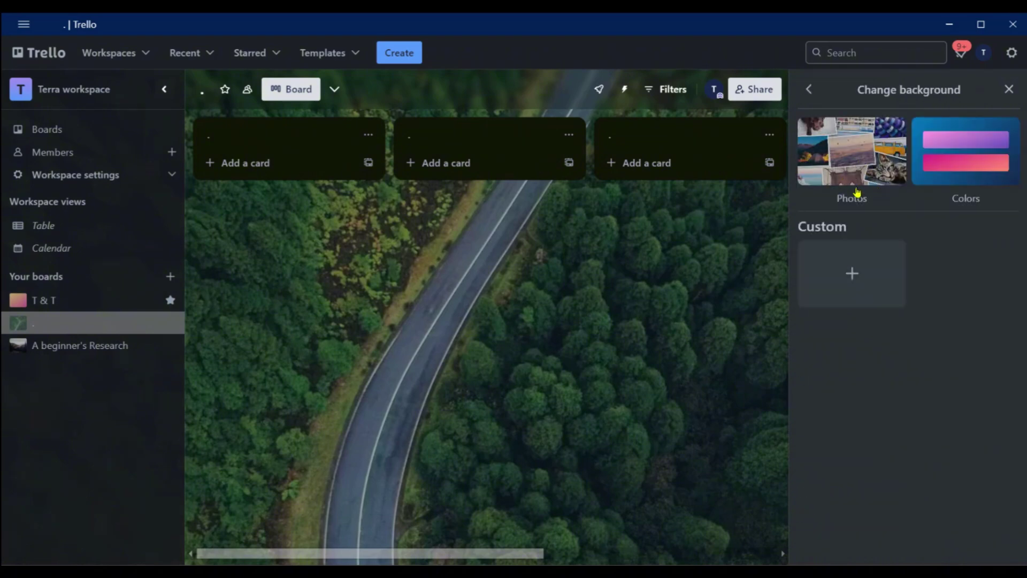
{"action": "left_click", "coordinate": [974, 158]}
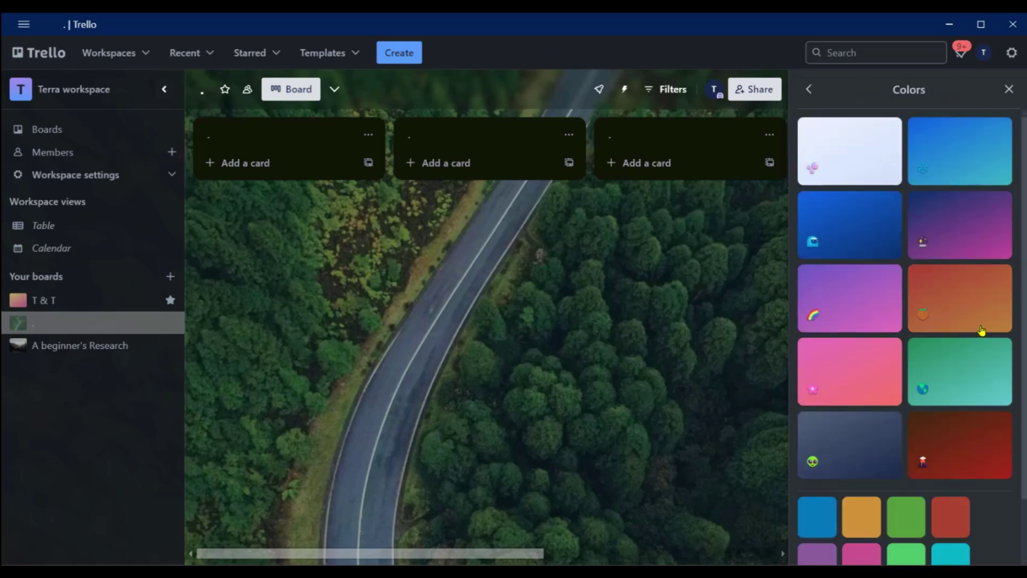
{"action": "scroll", "coordinate": [981, 335], "scroll_direction": "down", "scroll_amount": 2}
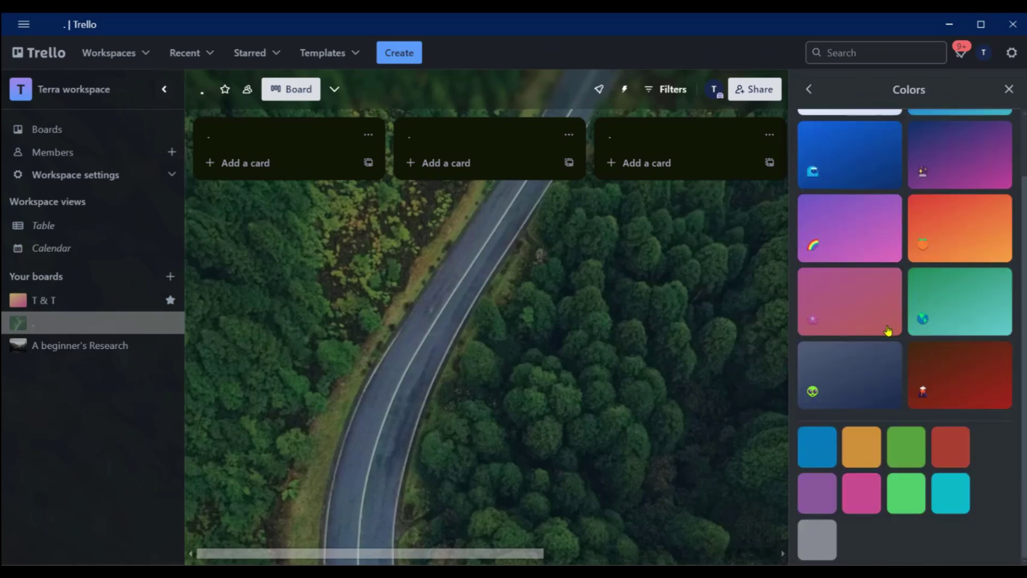
{"action": "left_click", "coordinate": [960, 384]}
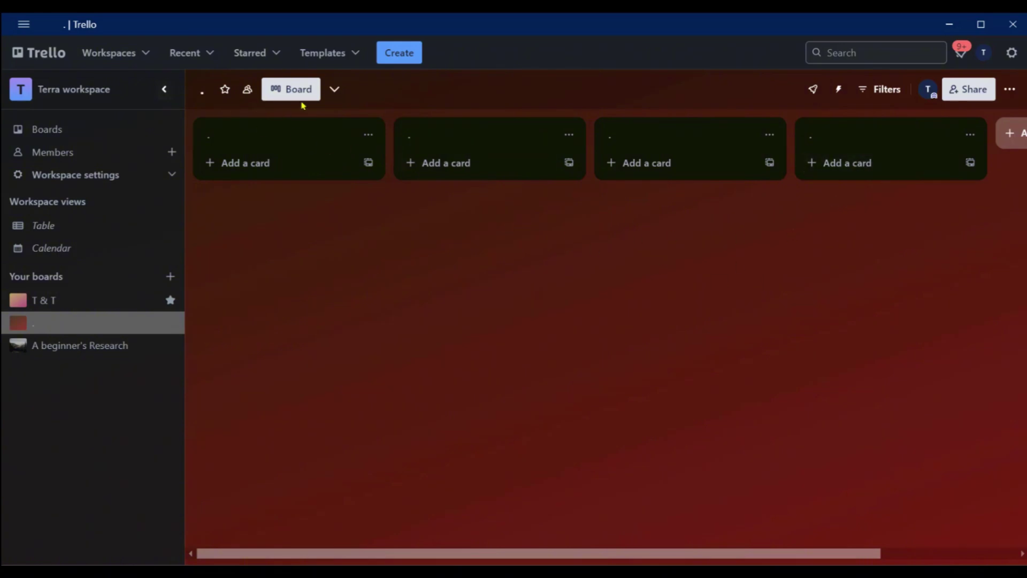
Rename the board to 'Team A', star it, and unstar the T & T board
{"action": "left_click", "coordinate": [205, 93]}
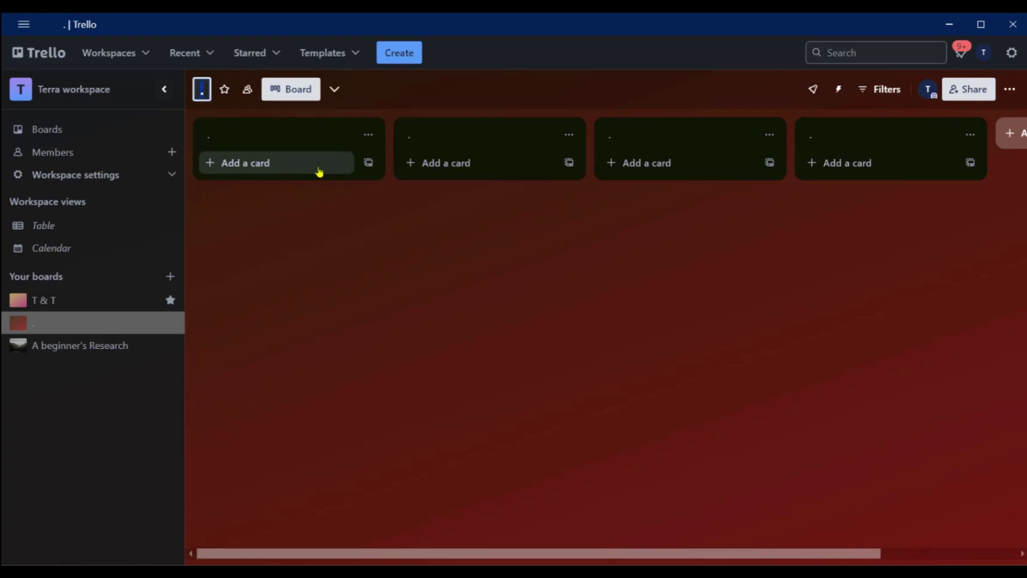
{"action": "type", "text": "Team A"}
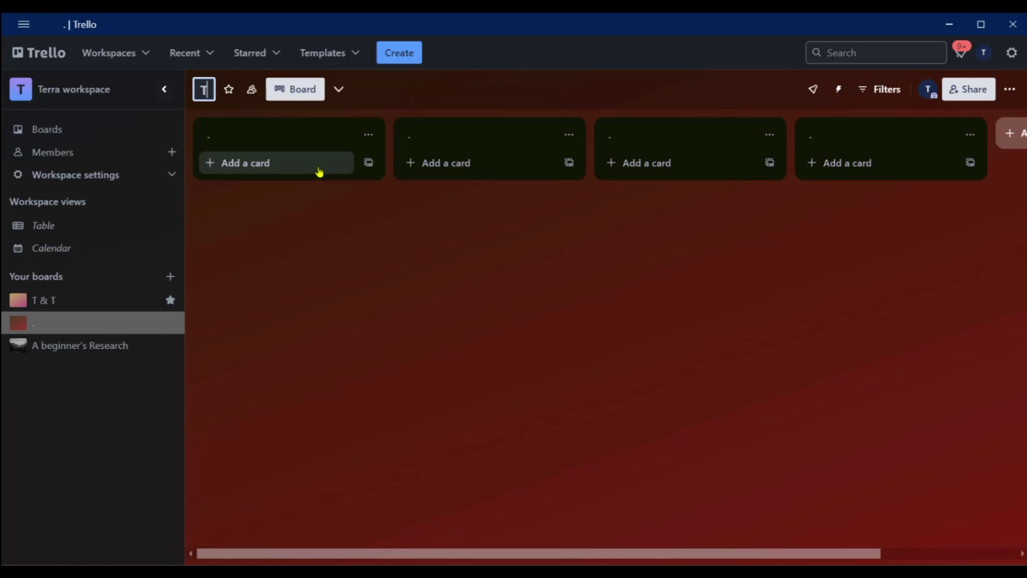
{"action": "key", "text": "Return"}
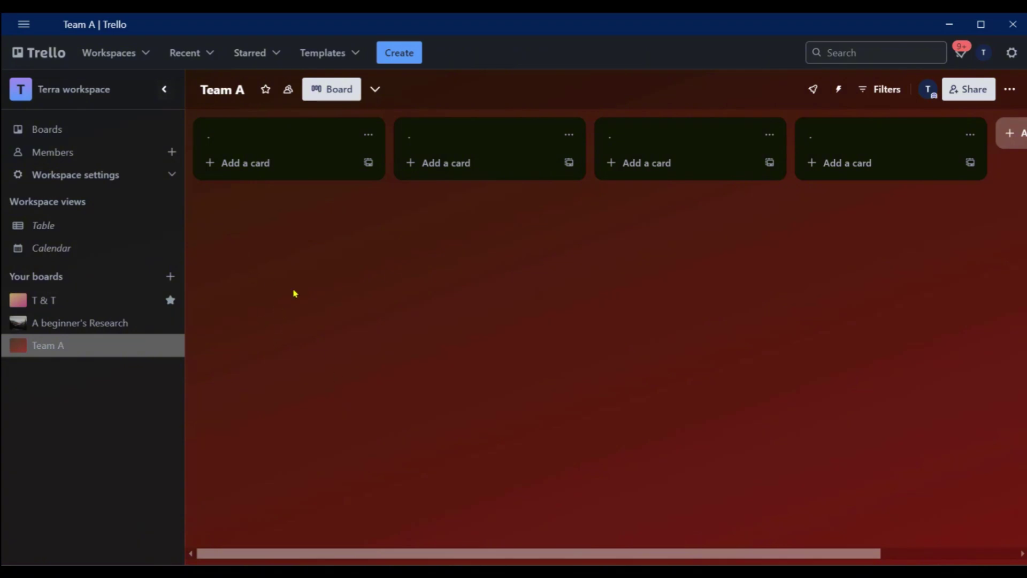
{"action": "left_click", "coordinate": [265, 89]}
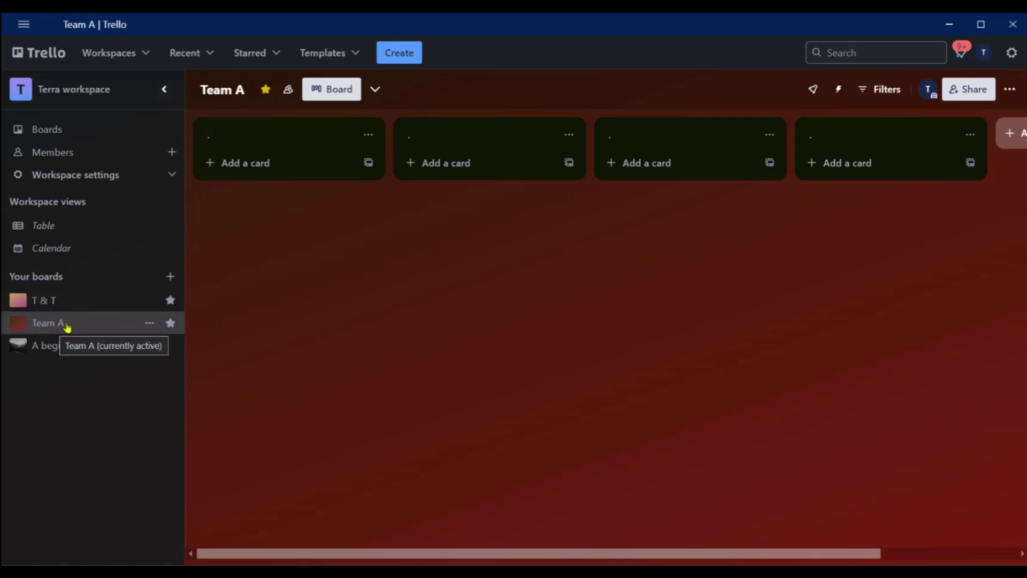
{"action": "left_click", "coordinate": [170, 300]}
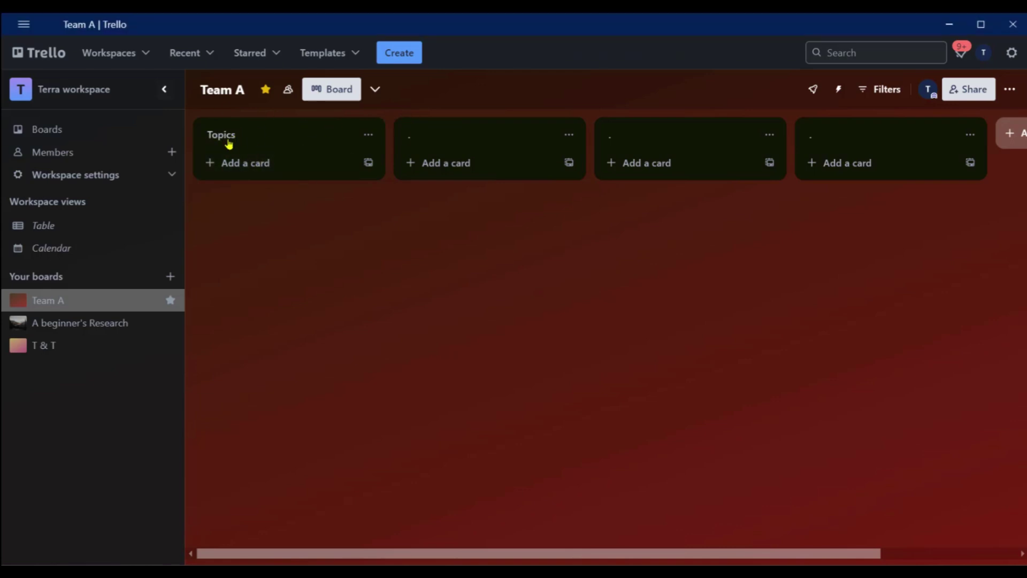
Title the second, third and fourth lists 'Recording Now', 'Thumbnails' and 'Under Review'
{"action": "left_click", "coordinate": [454, 143]}
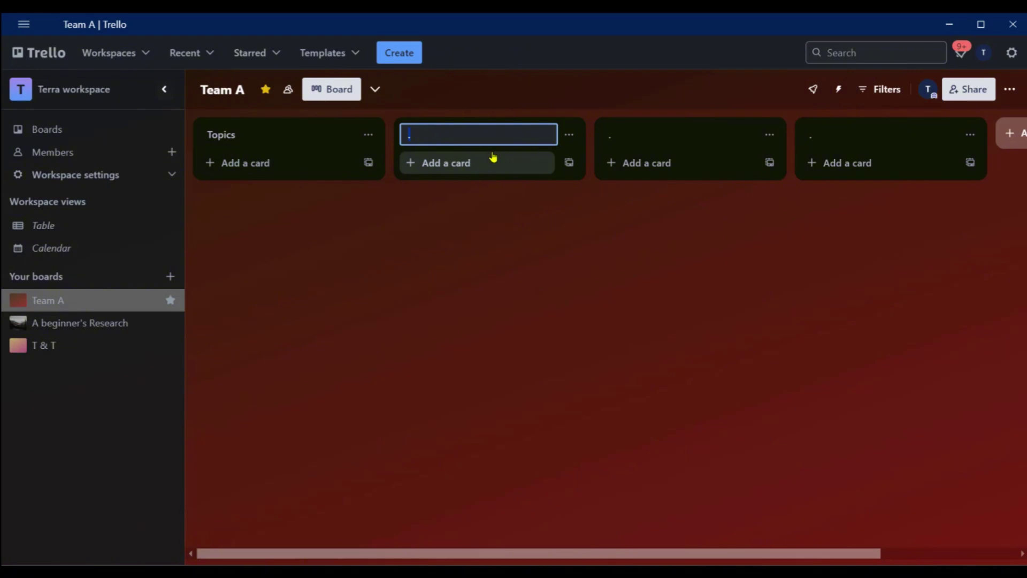
{"action": "type", "text": "Recording Now"}
{"action": "left_click", "coordinate": [556, 256]}
{"action": "left_click", "coordinate": [632, 138]}
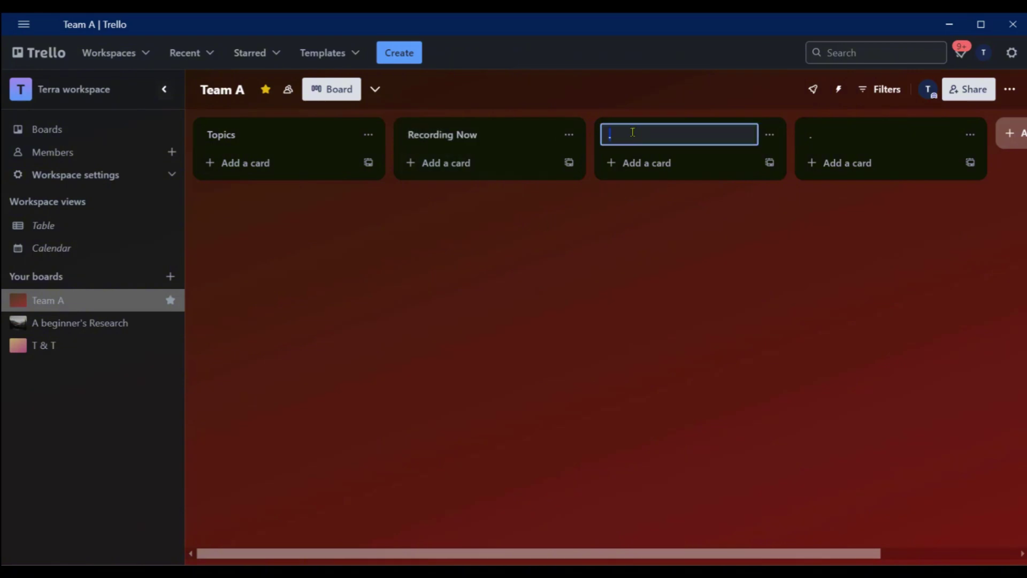
{"action": "type", "text": "Thumbnails"}
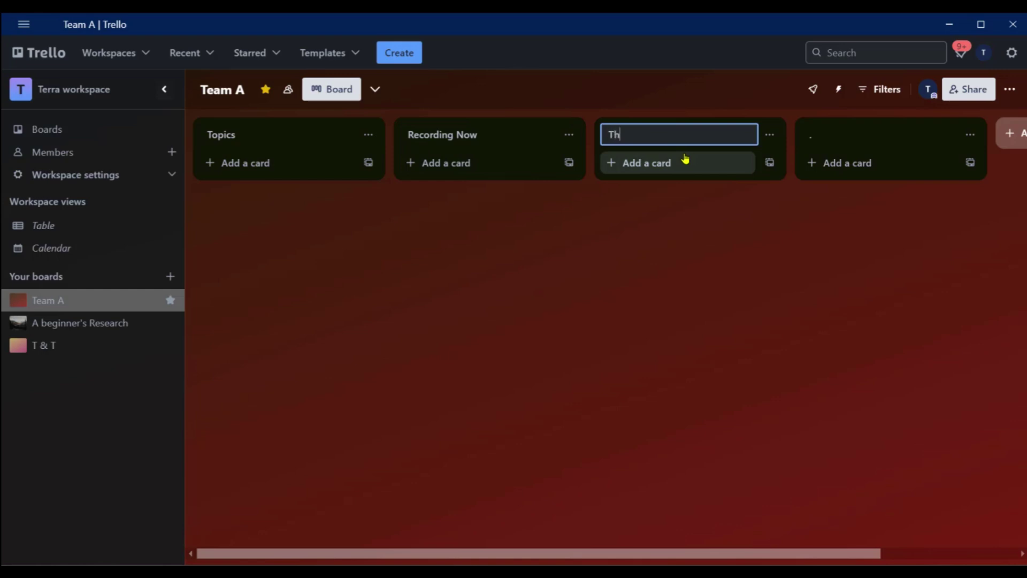
{"action": "left_click", "coordinate": [837, 134]}
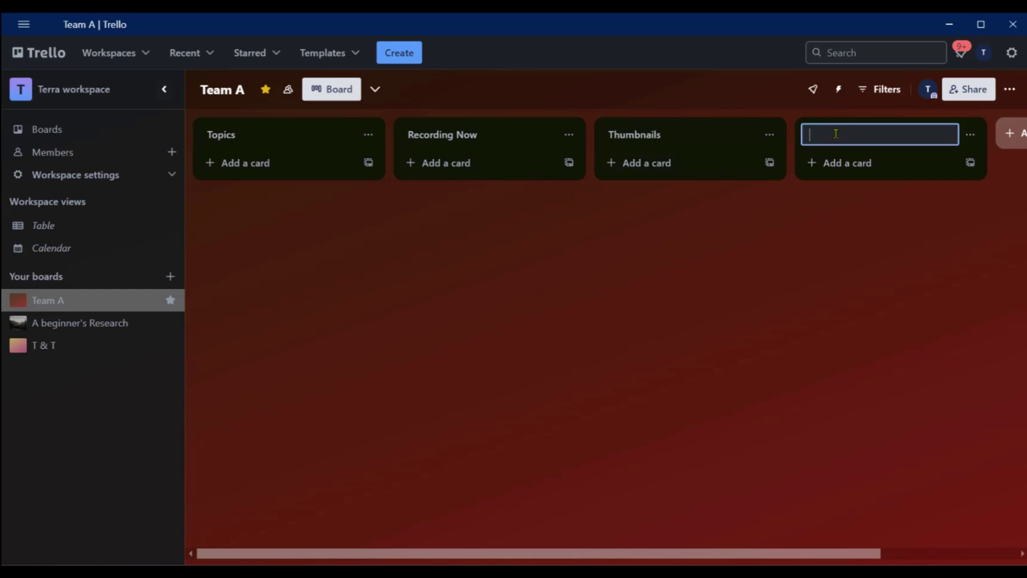
{"action": "type", "text": "Under Review"}
{"action": "key", "text": "Return"}
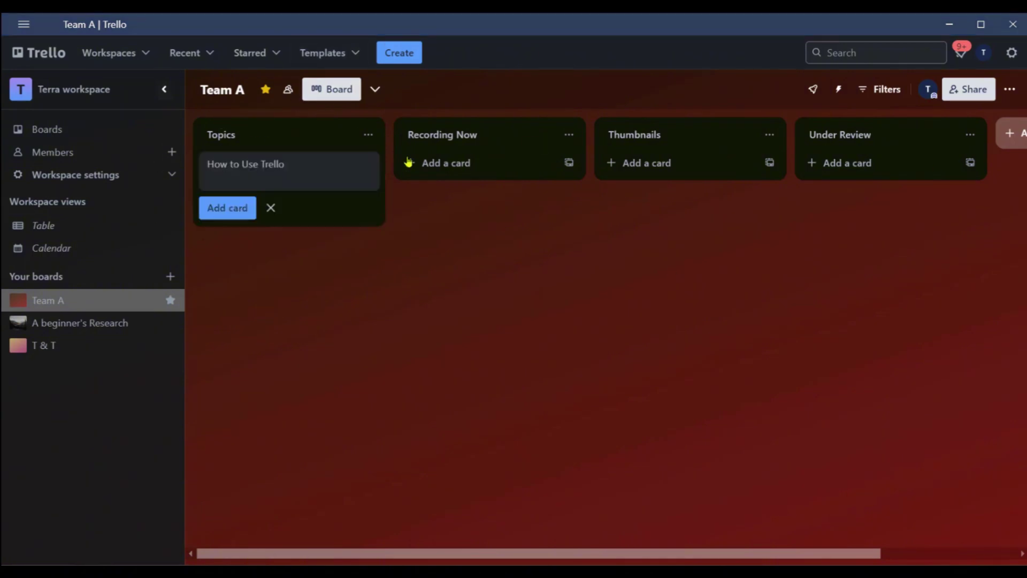
Add cards 'How to Use Trello', 'How to Subscribe on Trello', 'How to Add Integrations on Trello' to Topics, then open the first
{"action": "left_click", "coordinate": [222, 209]}
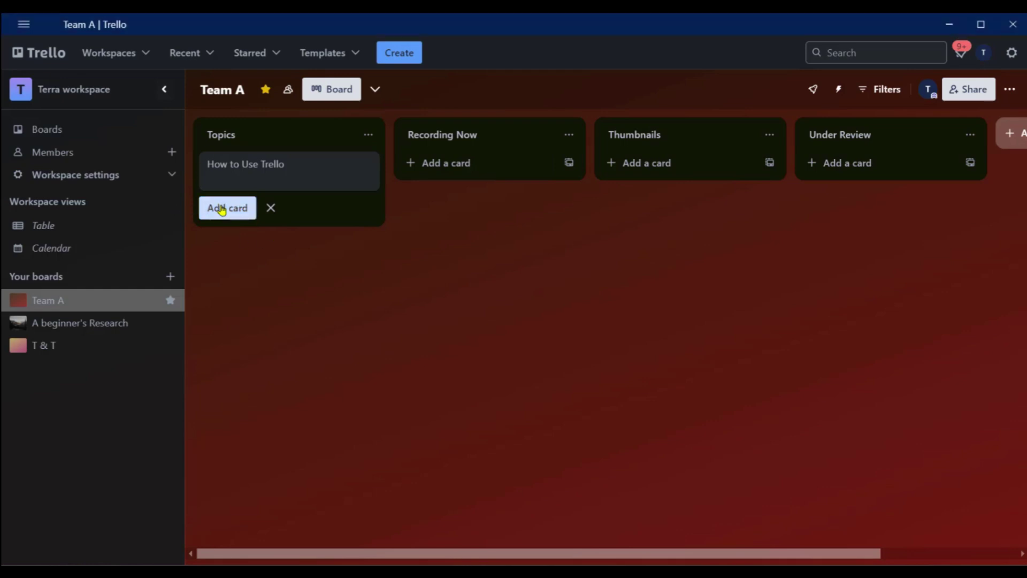
{"action": "type", "text": "How to Subscribe on Trello"}
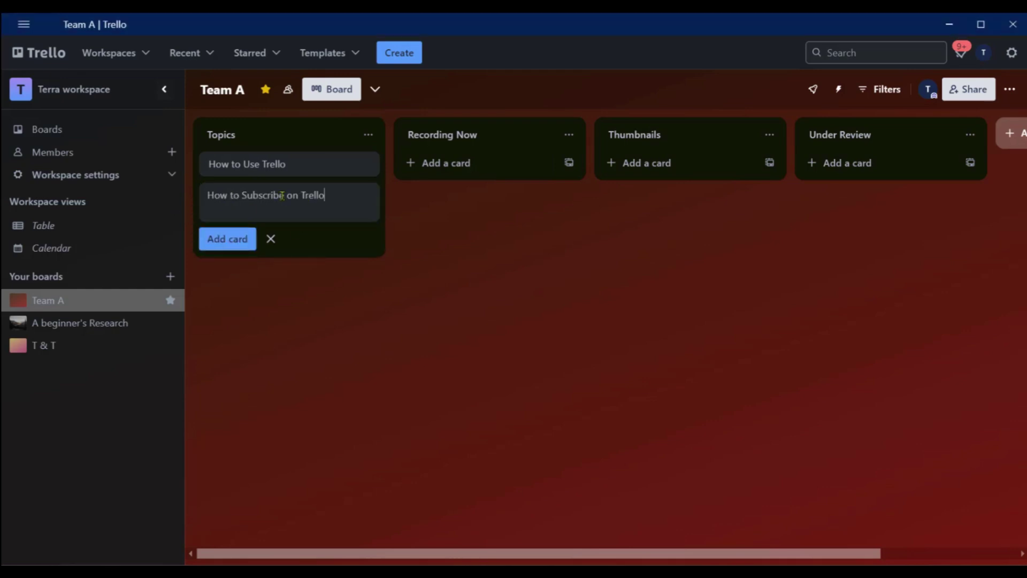
{"action": "left_click", "coordinate": [235, 239]}
{"action": "type", "text": "How to Add Integrations on Trello"}
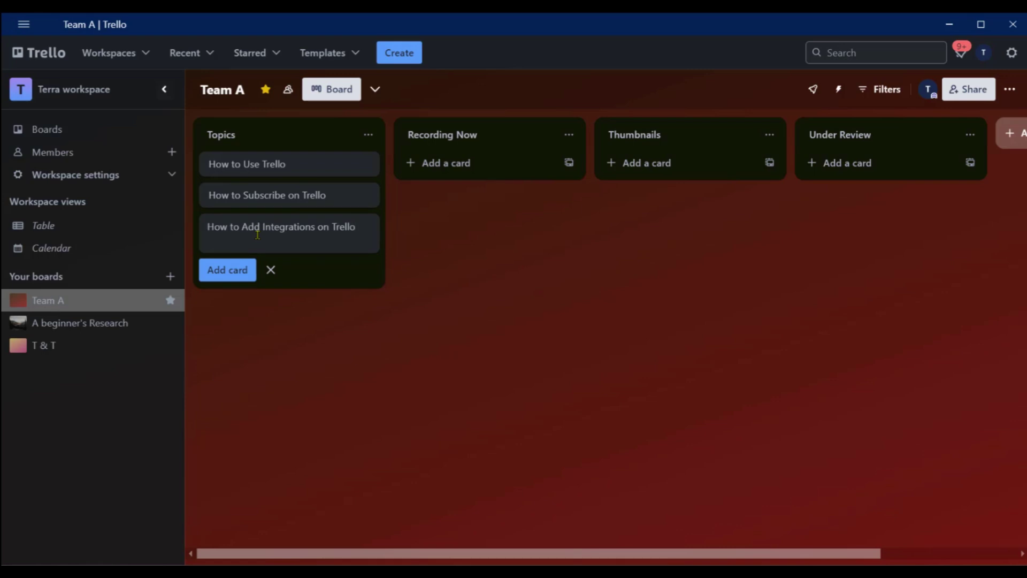
{"action": "key", "text": "Return"}
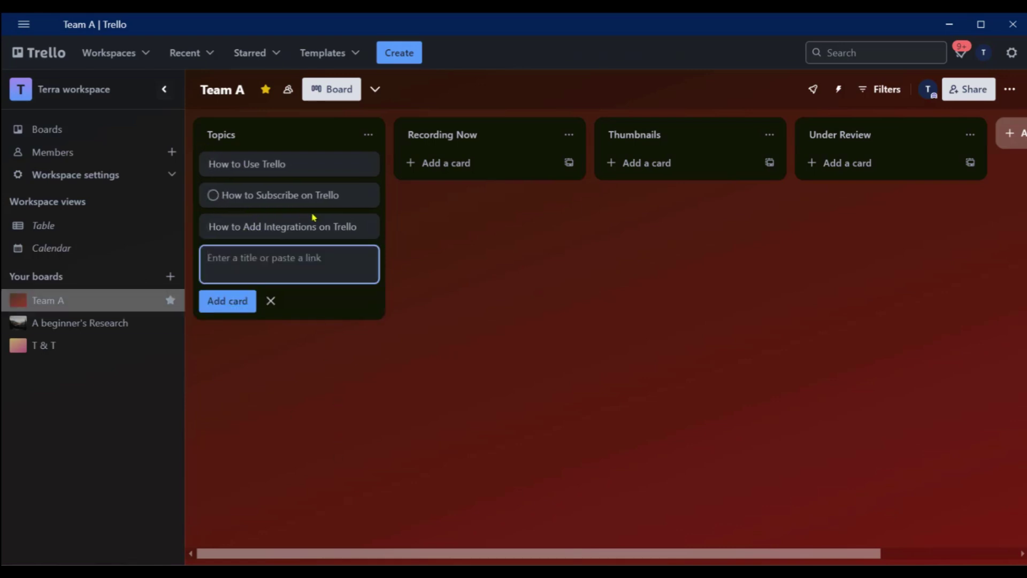
{"action": "left_click", "coordinate": [358, 247]}
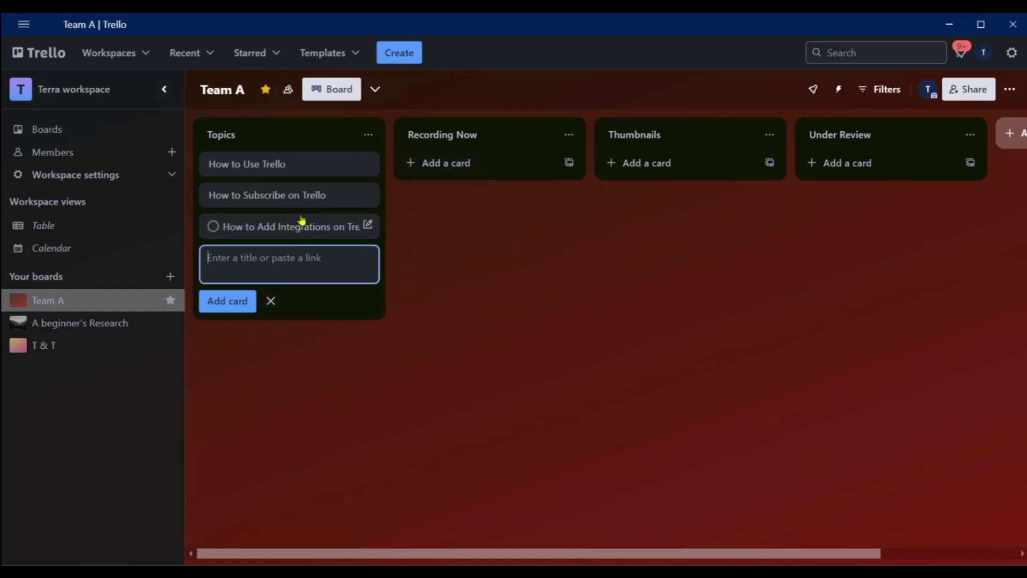
{"action": "left_click", "coordinate": [248, 165]}
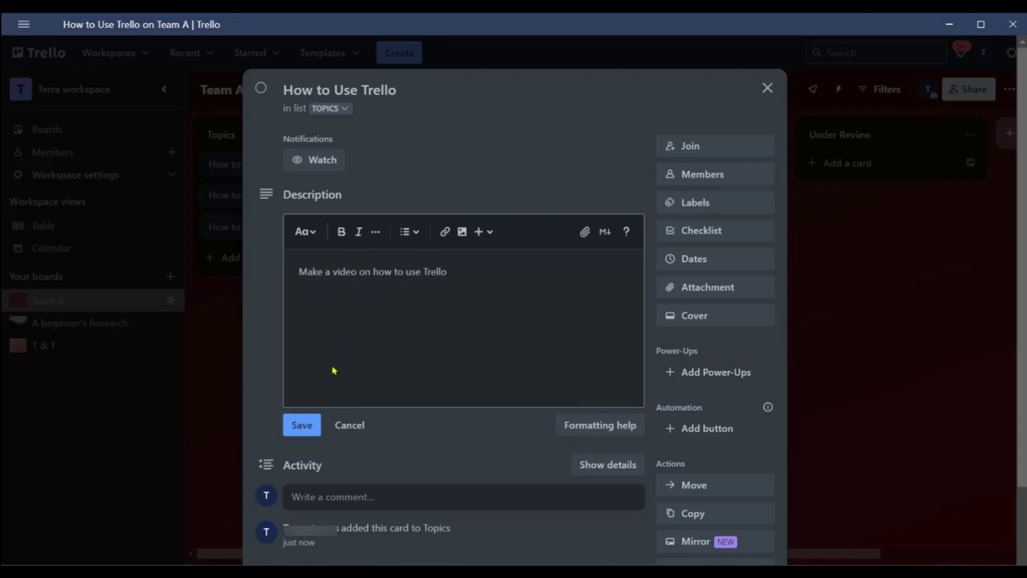
Save the description 'Make a video on how to use Trello' and apply the red label
{"action": "left_click", "coordinate": [301, 428]}
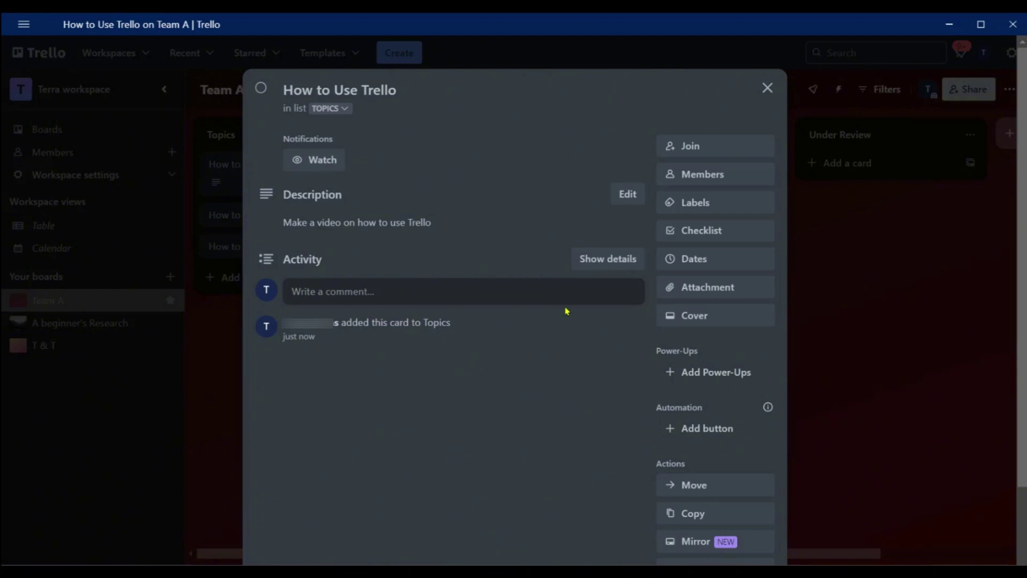
{"action": "left_click", "coordinate": [696, 209]}
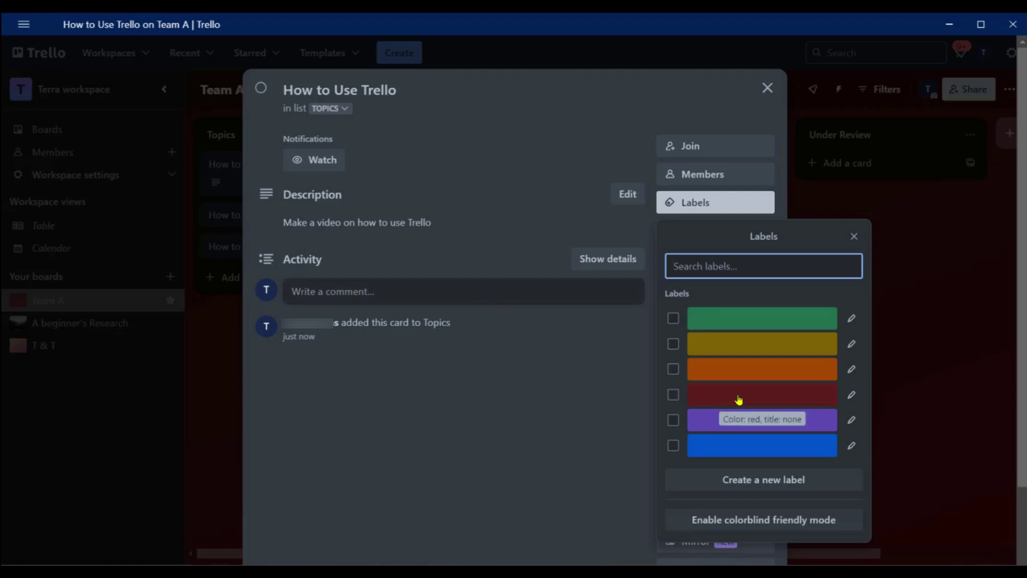
{"action": "left_click", "coordinate": [826, 396]}
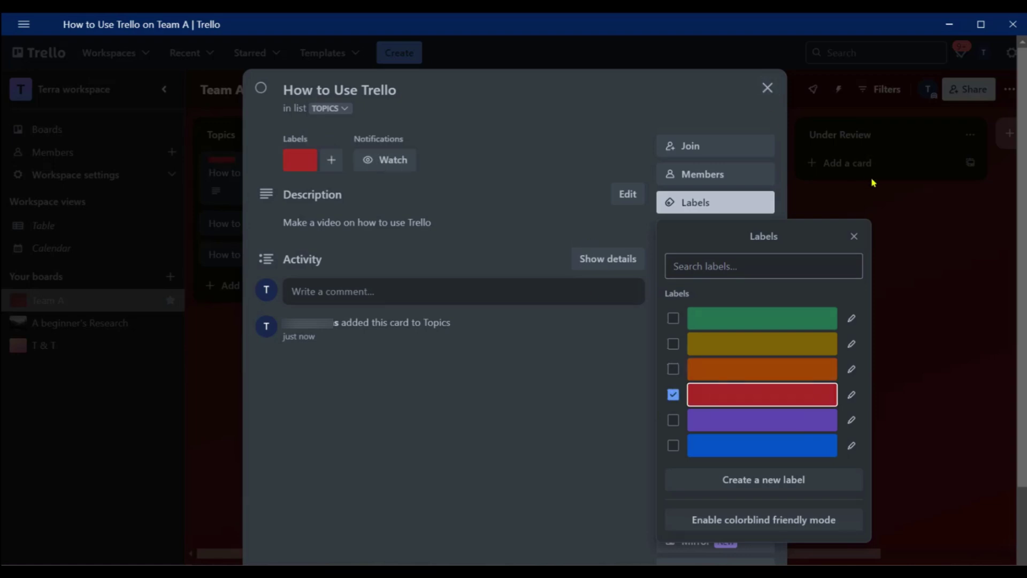
{"action": "left_click", "coordinate": [785, 128]}
{"action": "left_click", "coordinate": [939, 232]}
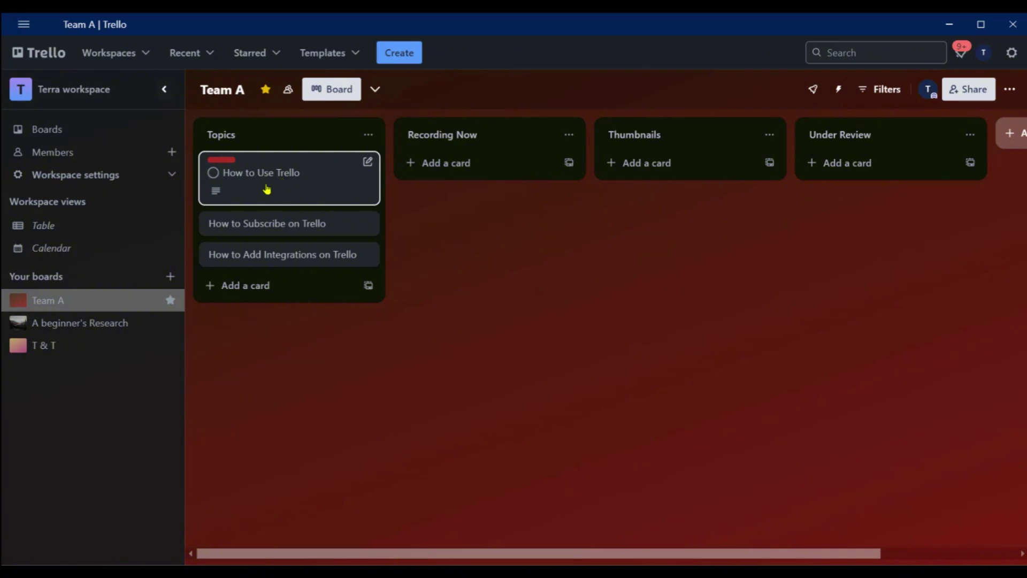
Rename the red label to 'Issues' on the How to Use Trello card
{"action": "left_click", "coordinate": [284, 195]}
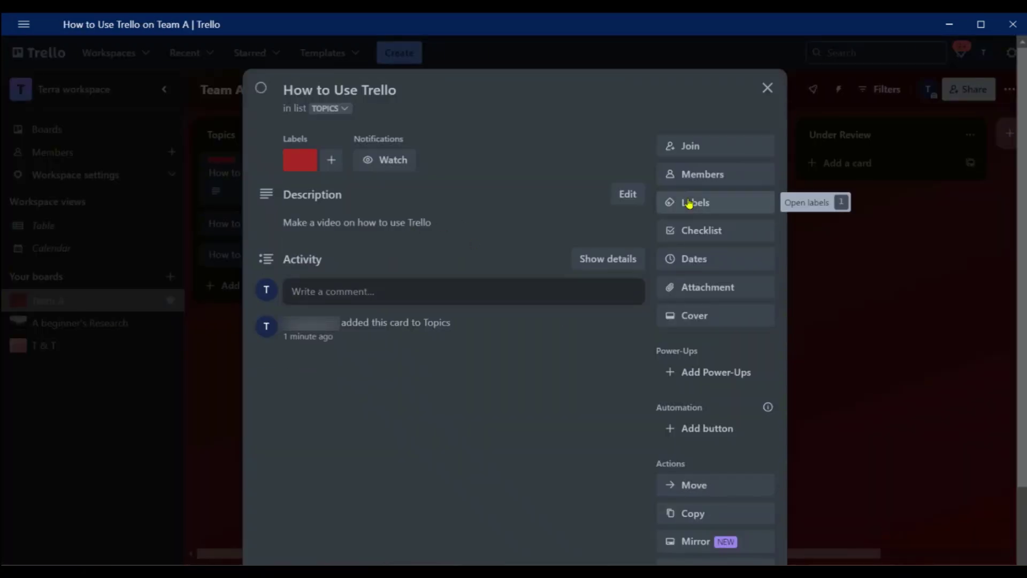
{"action": "left_click", "coordinate": [691, 202]}
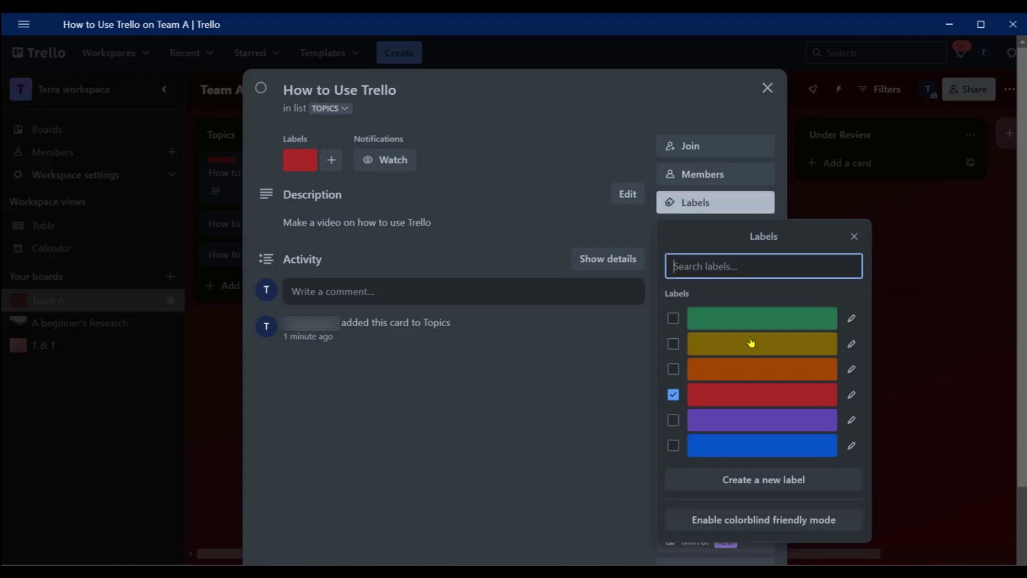
{"action": "left_click", "coordinate": [850, 396]}
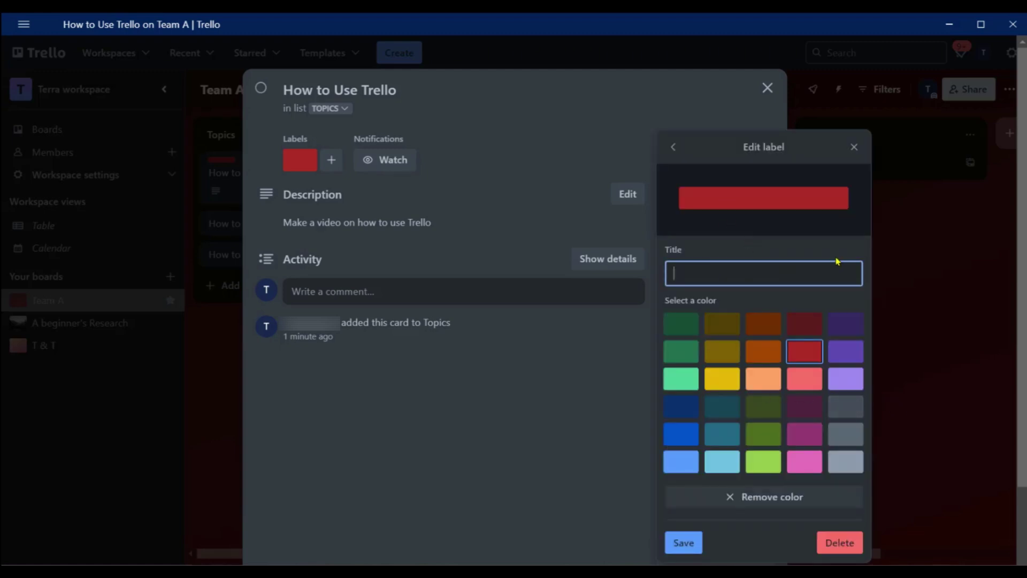
{"action": "type", "text": "Issues"}
{"action": "left_click", "coordinate": [684, 543]}
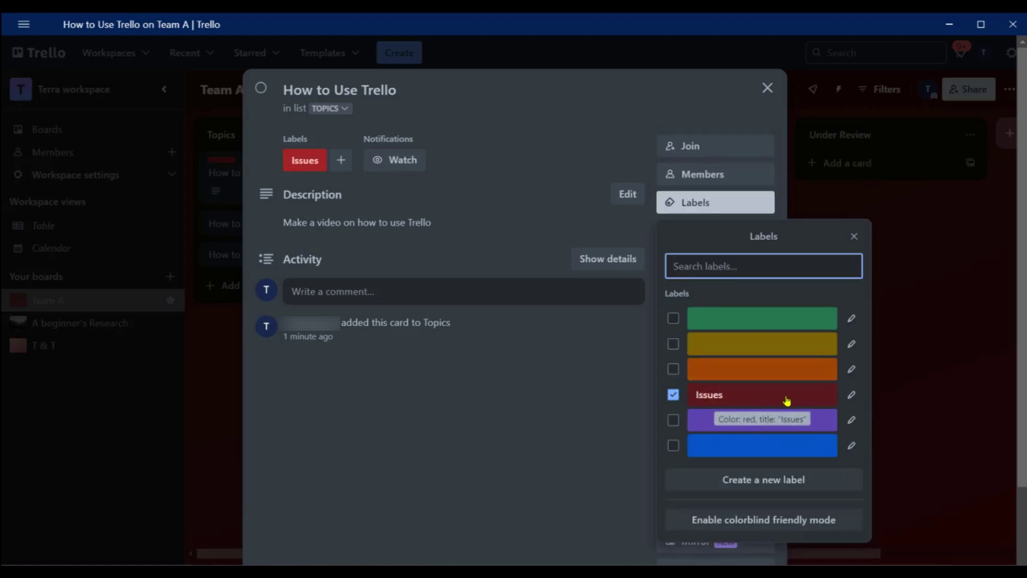
Create a new bold green label named 'In Progress'
{"action": "left_click", "coordinate": [790, 483]}
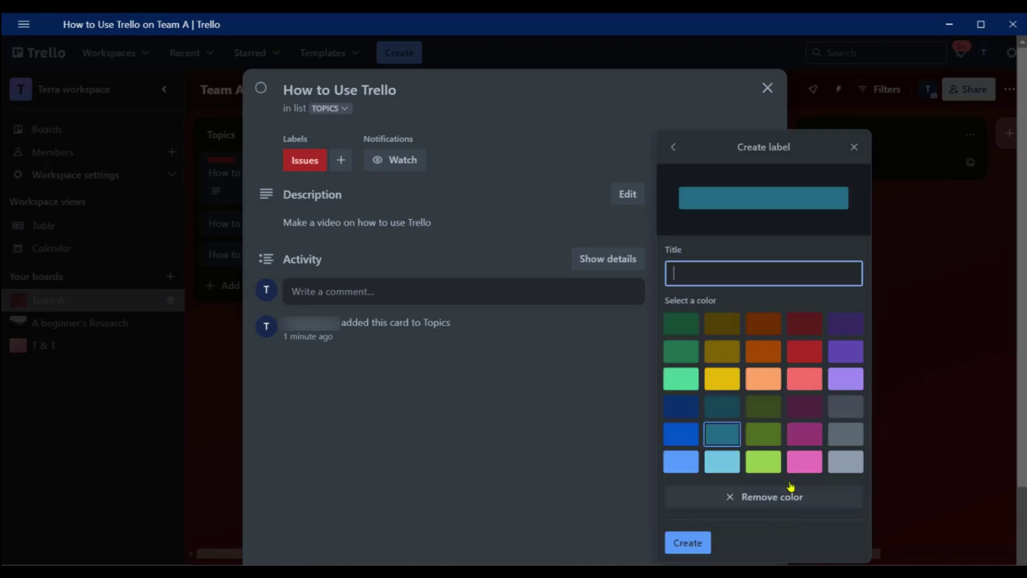
{"action": "left_click", "coordinate": [689, 385]}
{"action": "left_click", "coordinate": [720, 265]}
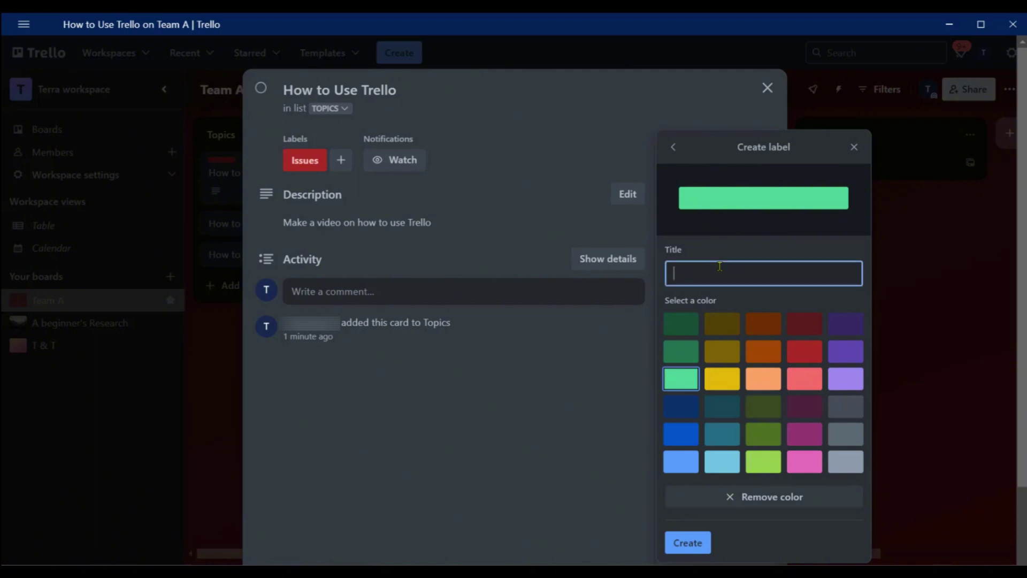
{"action": "type", "text": "Progress"}
{"action": "key", "text": "Return"}
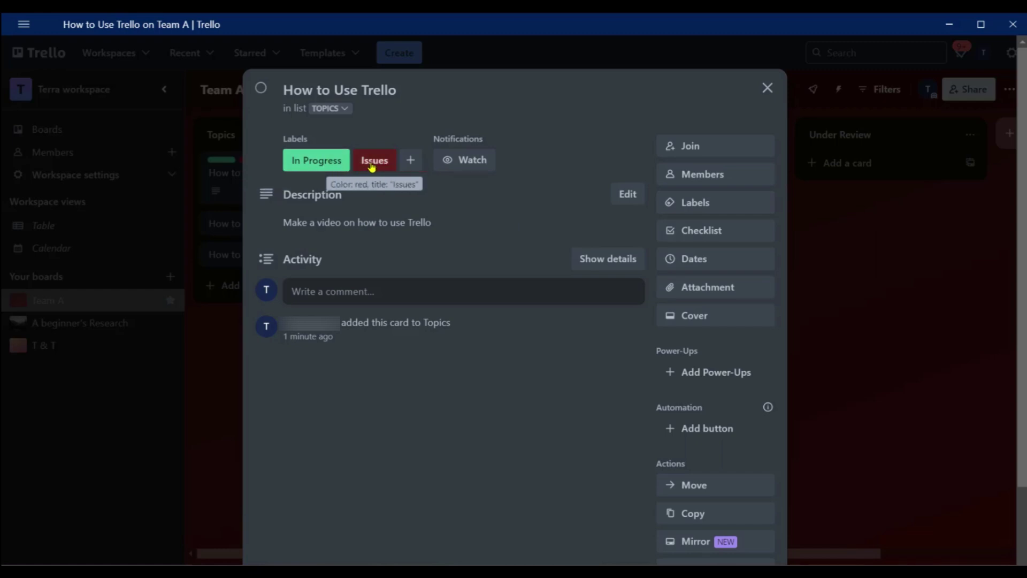
Remove In Progress from the card so only Issues remains, then close the card
{"action": "left_click", "coordinate": [321, 167]}
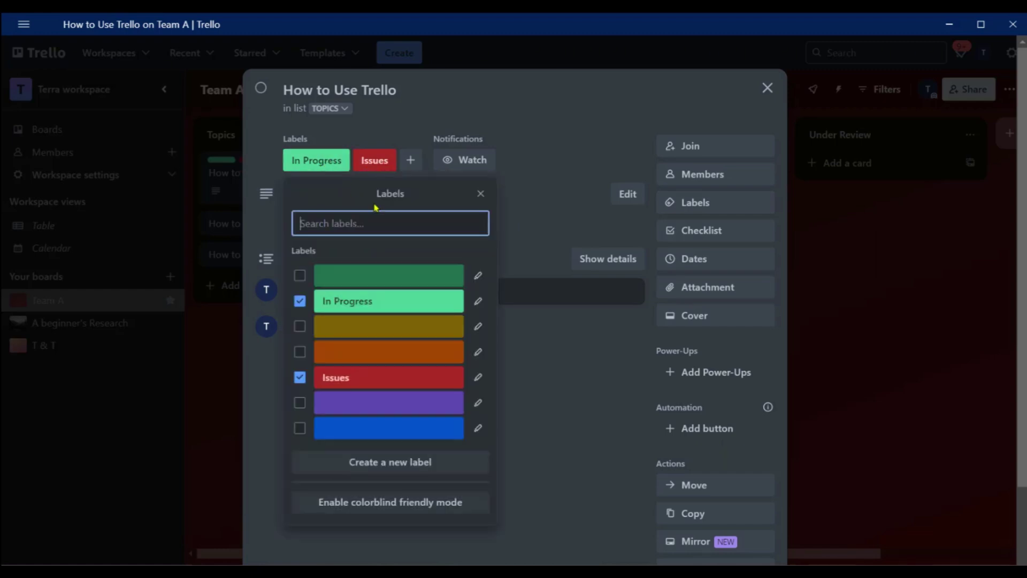
{"action": "left_click", "coordinate": [362, 309]}
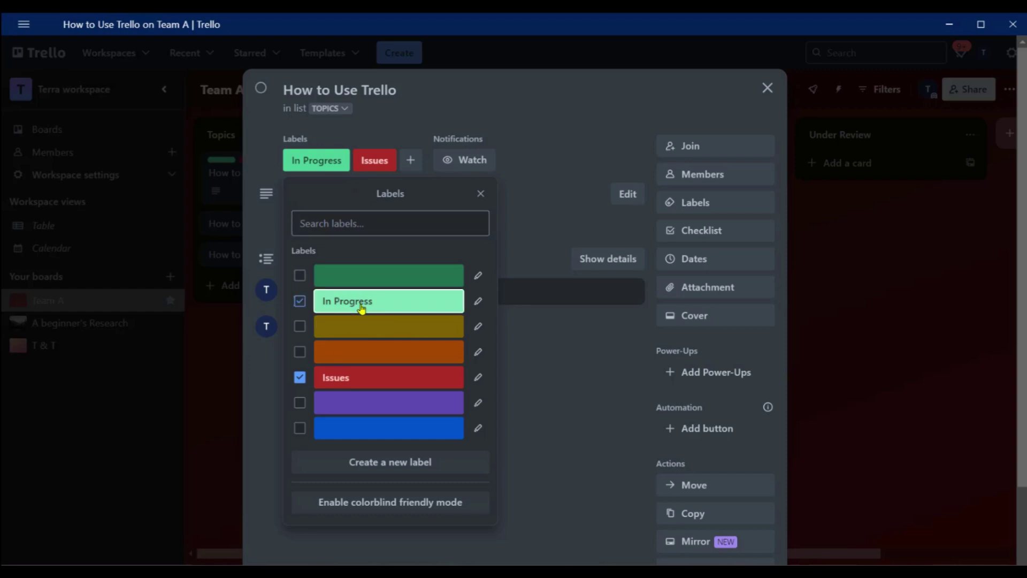
{"action": "left_click", "coordinate": [525, 158]}
{"action": "left_click", "coordinate": [306, 161]}
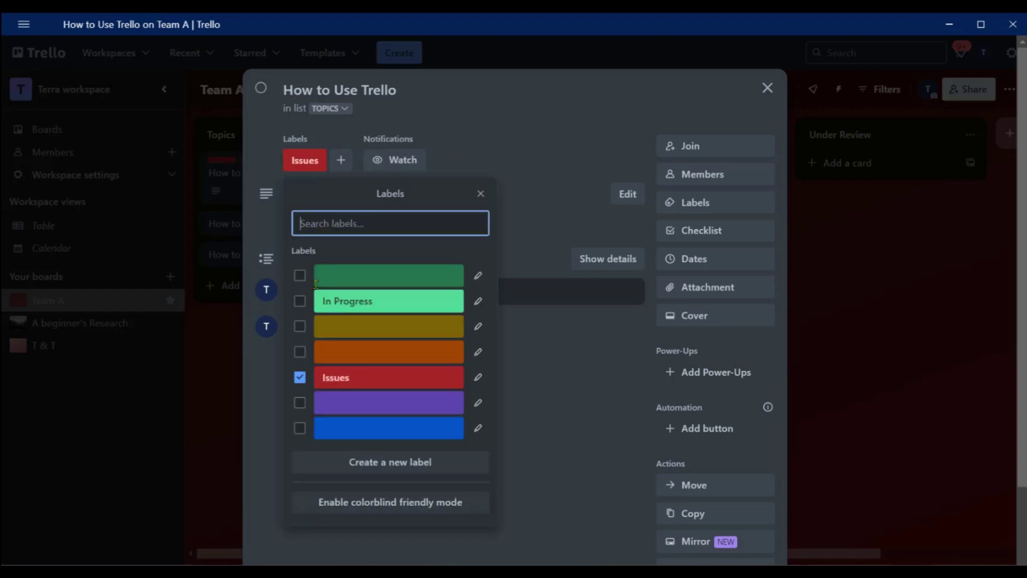
{"action": "left_click", "coordinate": [352, 309]}
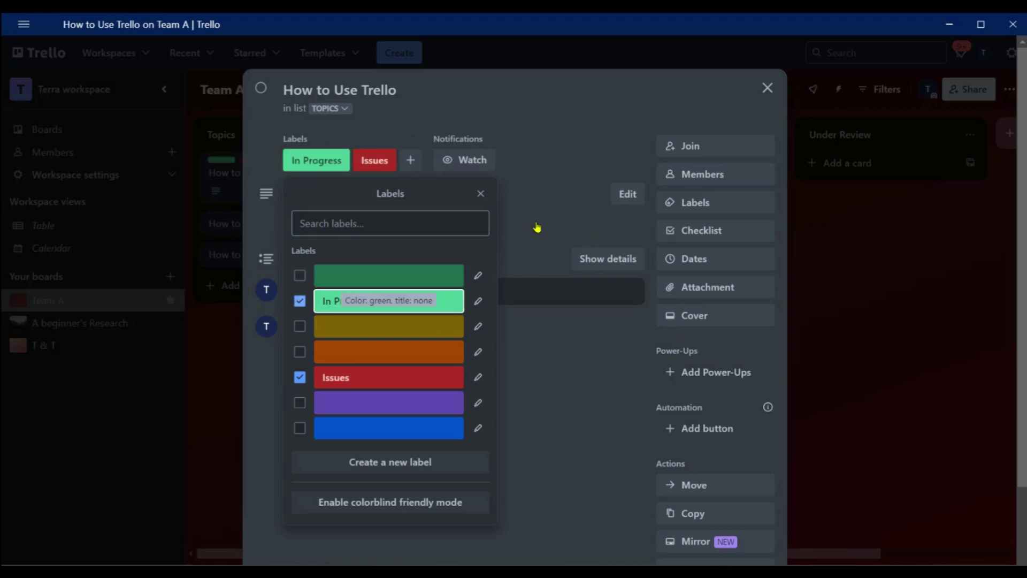
{"action": "left_click", "coordinate": [385, 311]}
{"action": "left_click", "coordinate": [551, 214]}
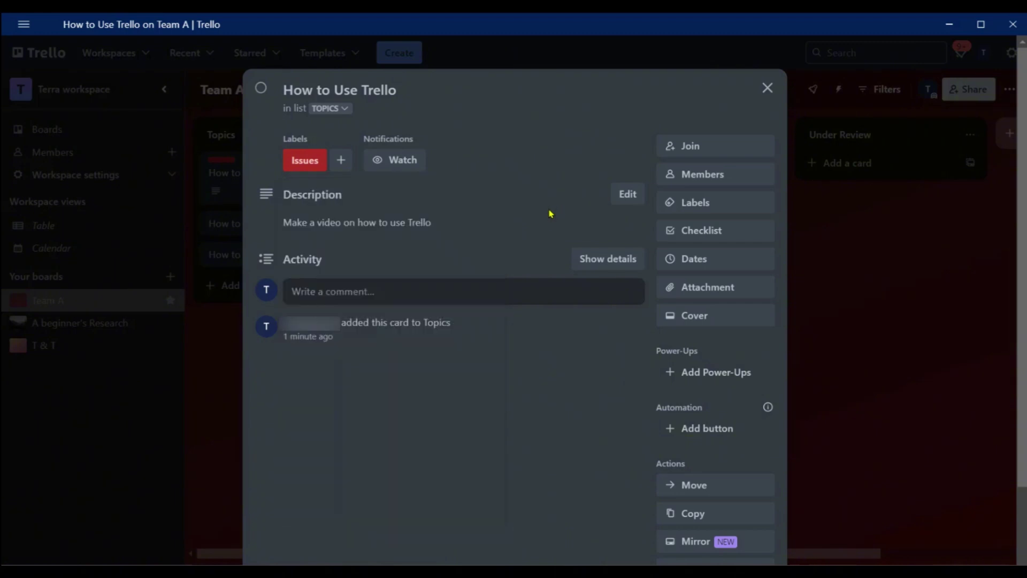
{"action": "left_click", "coordinate": [687, 202]}
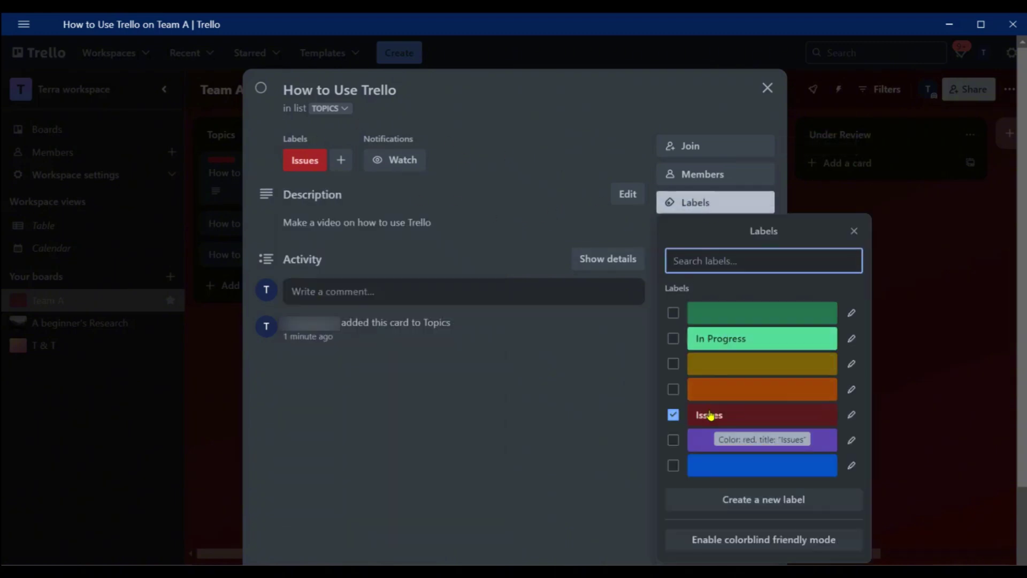
{"action": "left_click", "coordinate": [854, 231]}
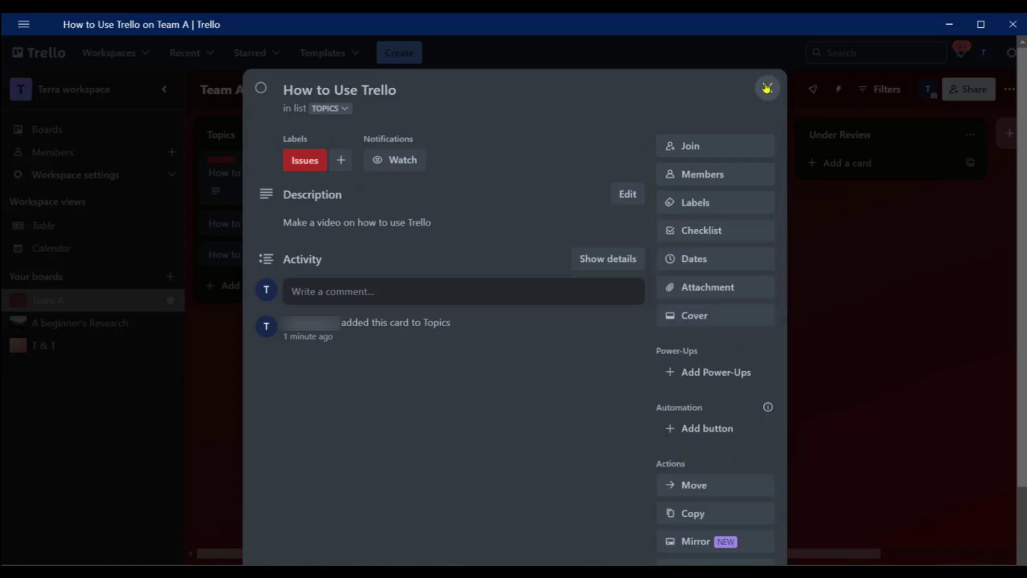
{"action": "key", "text": "Escape"}
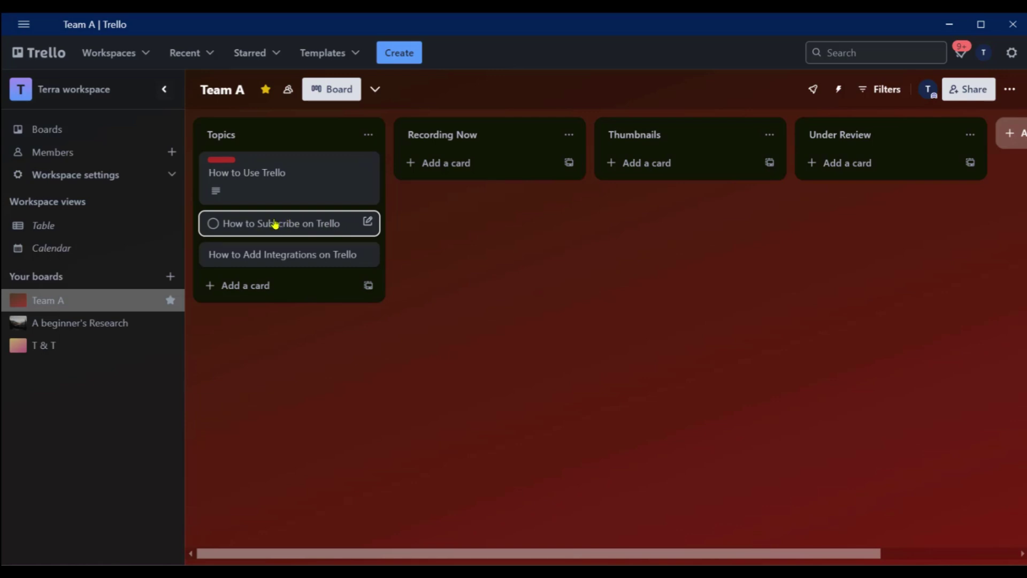
Drag 'How to Subscribe on Trello' into Recording Now and open its details
{"action": "left_click_drag", "start_coordinate": [261, 226], "coordinate": [492, 170]}
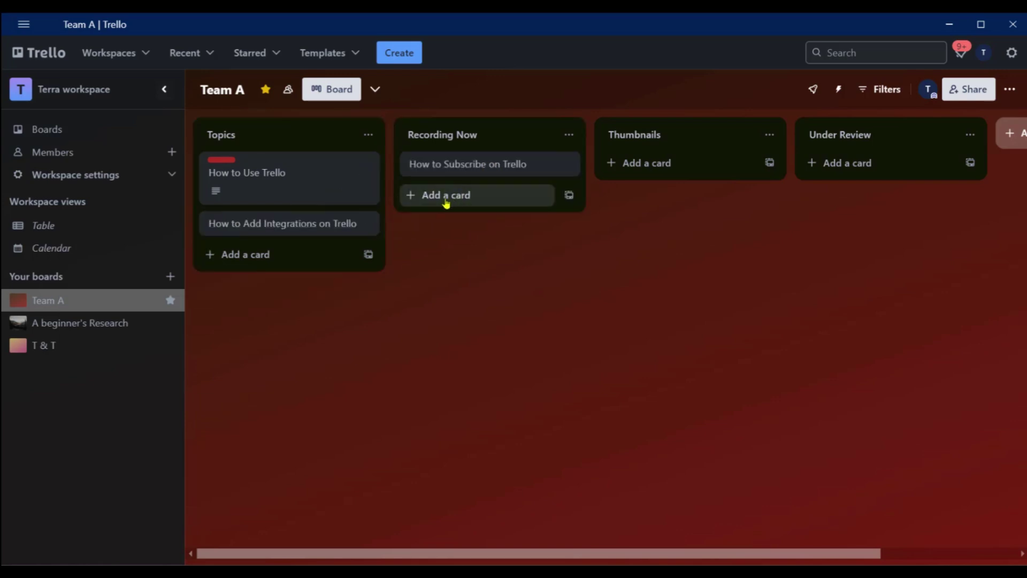
{"action": "left_click", "coordinate": [474, 170]}
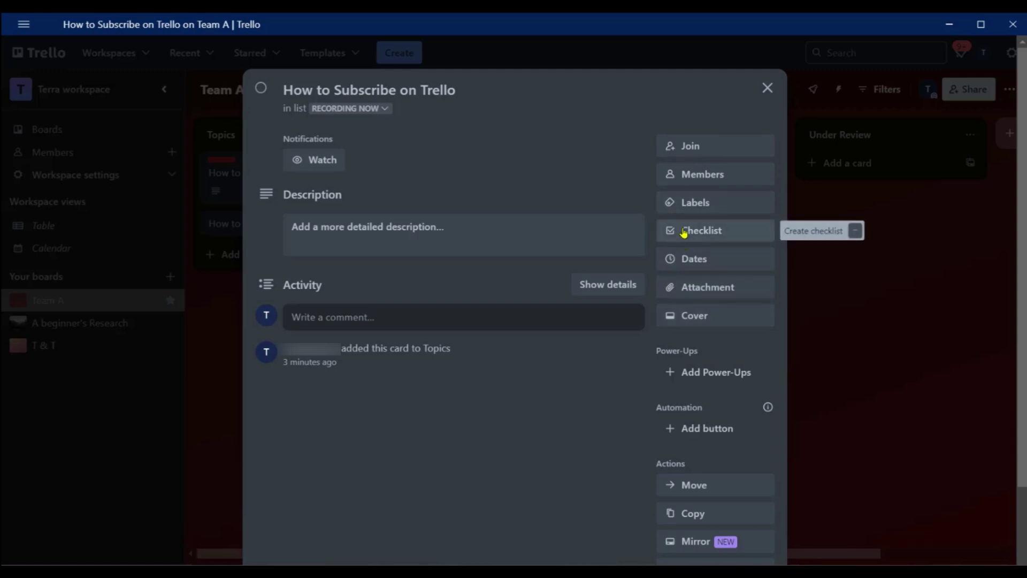
Set the card's due date to April 10, 5:48 PM in the April 2025 calendar
{"action": "left_click", "coordinate": [694, 260]}
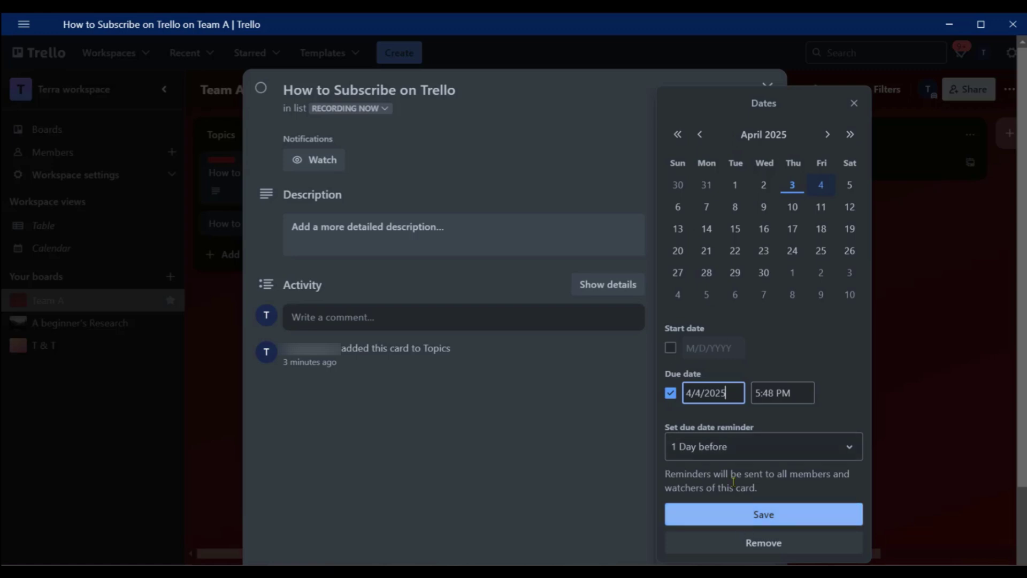
{"action": "left_click", "coordinate": [740, 188]}
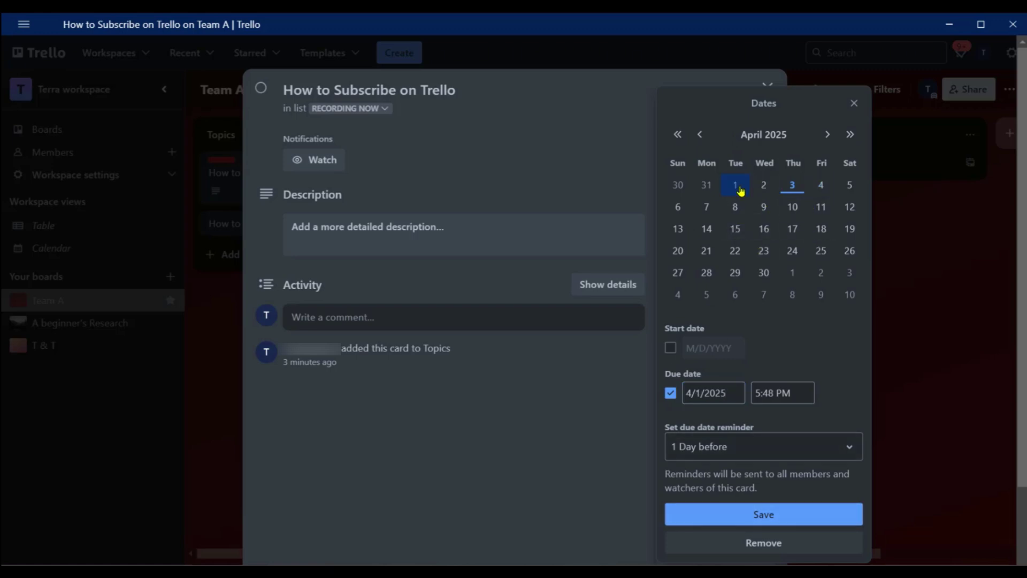
{"action": "left_click", "coordinate": [764, 514]}
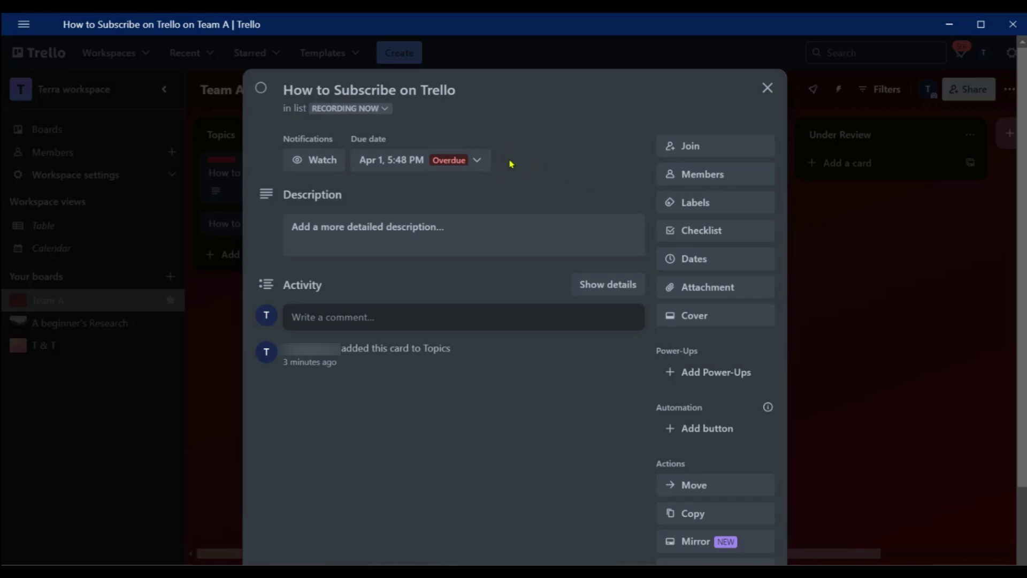
{"action": "left_click", "coordinate": [706, 265]}
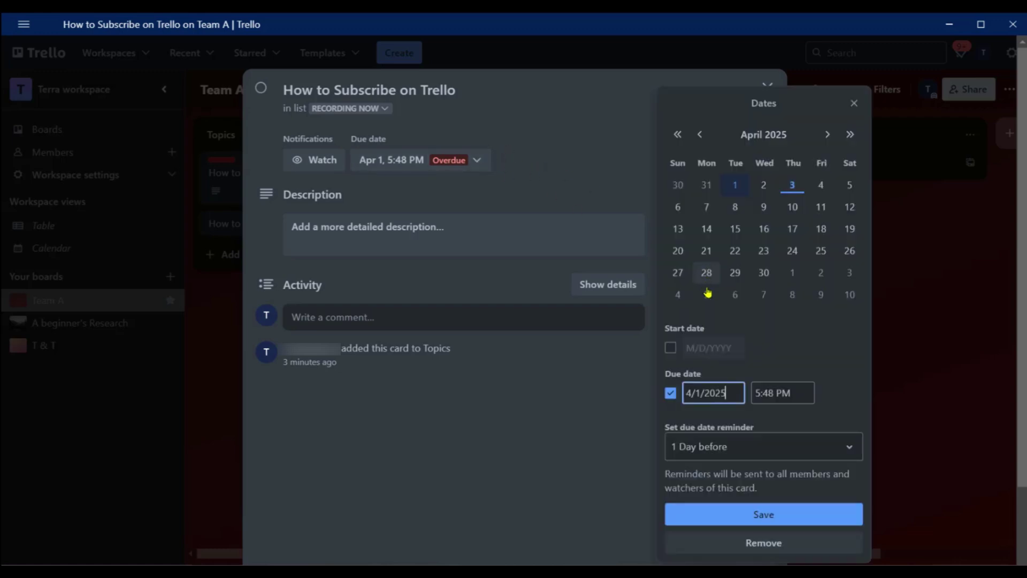
{"action": "left_click", "coordinate": [820, 185]}
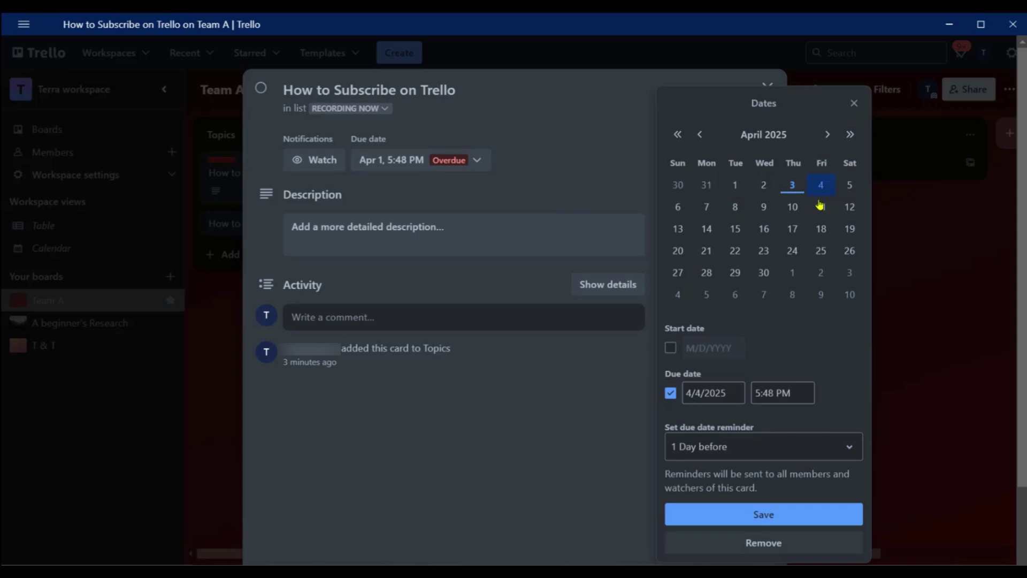
{"action": "left_click", "coordinate": [769, 516]}
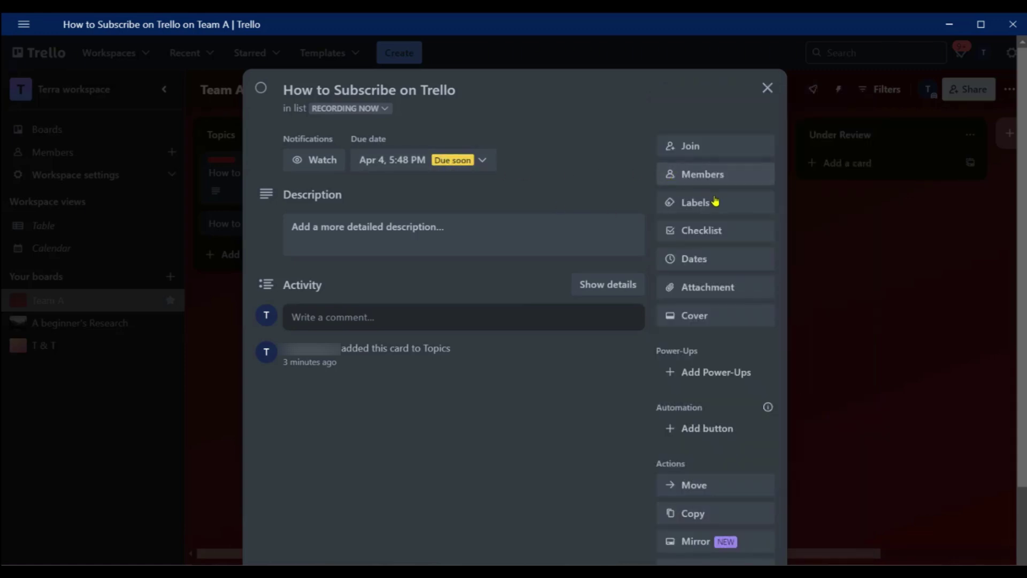
{"action": "left_click", "coordinate": [717, 260]}
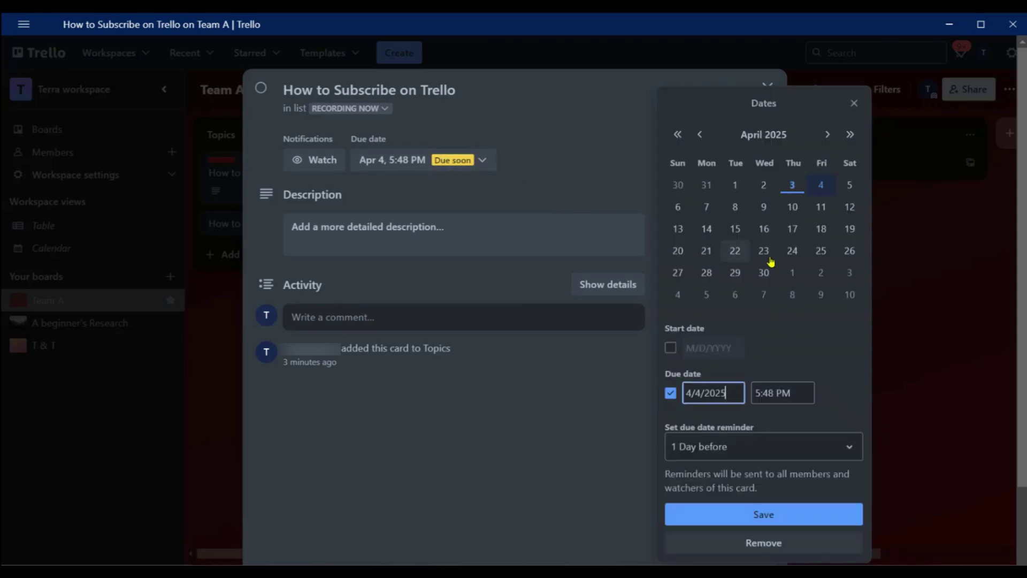
{"action": "left_click", "coordinate": [792, 207]}
{"action": "left_click", "coordinate": [783, 514]}
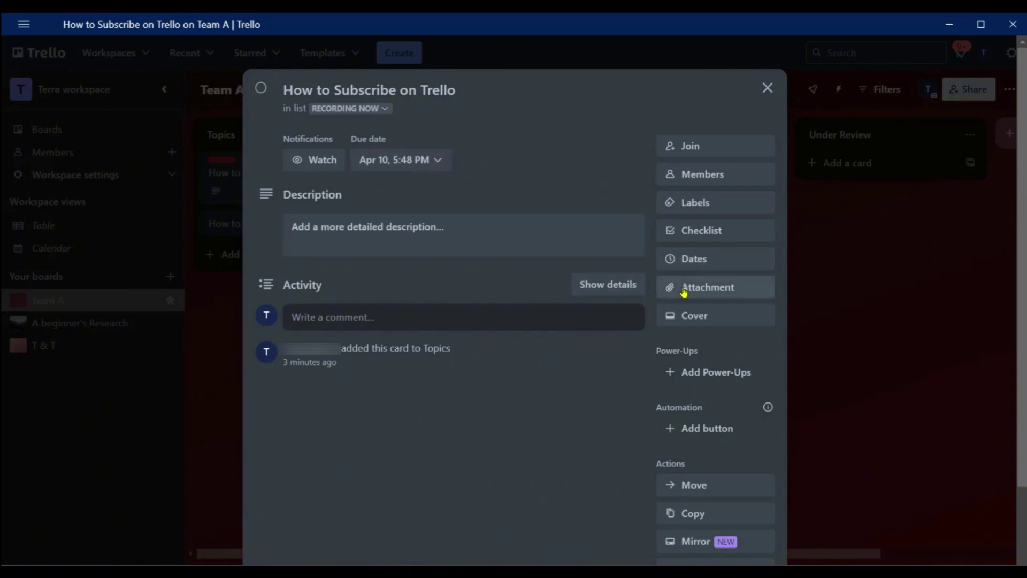
Dismiss the Attach popover without attaching anything and close the card
{"action": "left_click", "coordinate": [710, 292]}
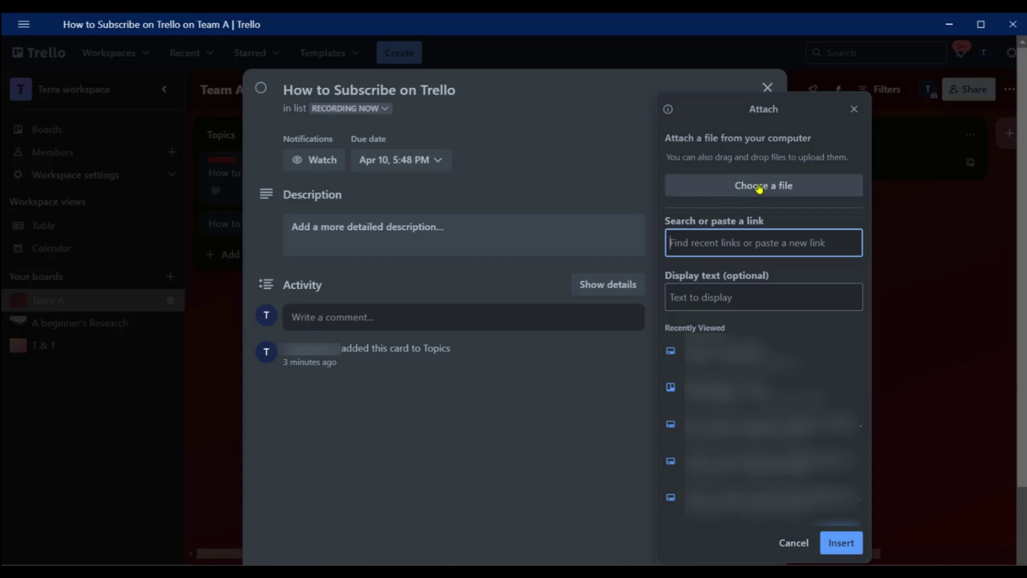
{"action": "left_click", "coordinate": [854, 109]}
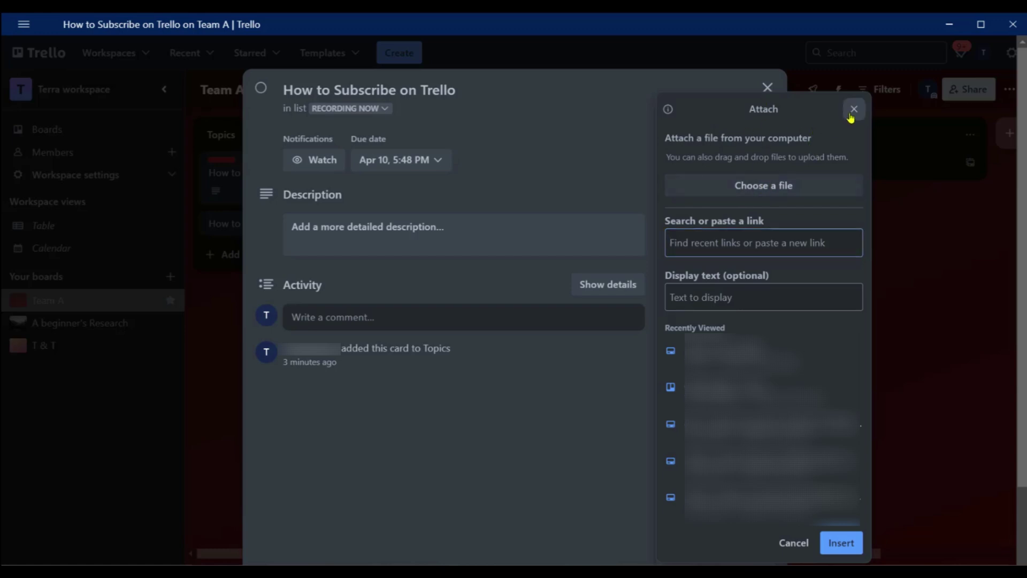
{"action": "key", "text": "Escape"}
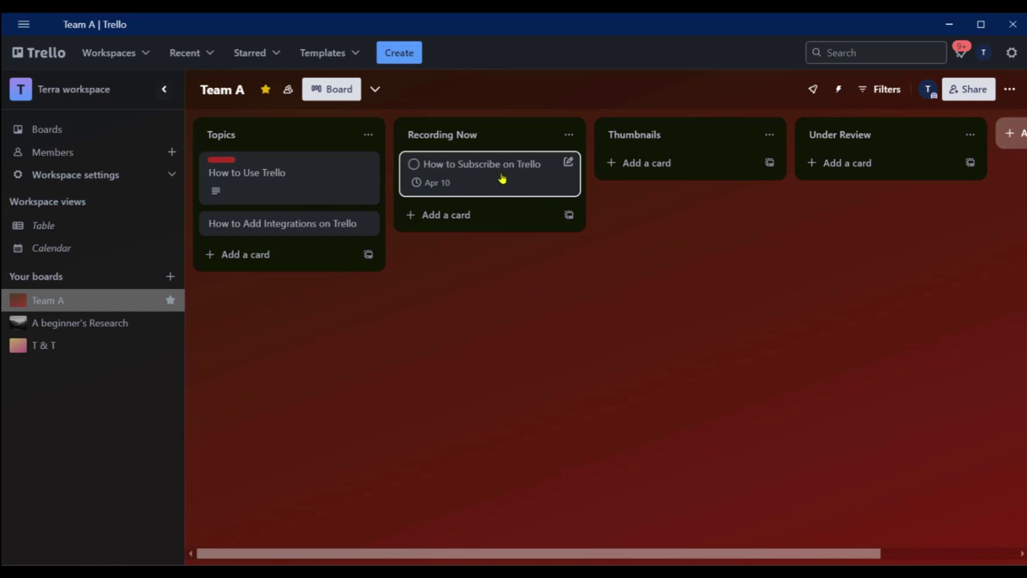
Mark both cards complete, move Integrations to Recording Now and Subscribe to Thumbnails, then open Subscribe
{"action": "left_click", "coordinate": [414, 167]}
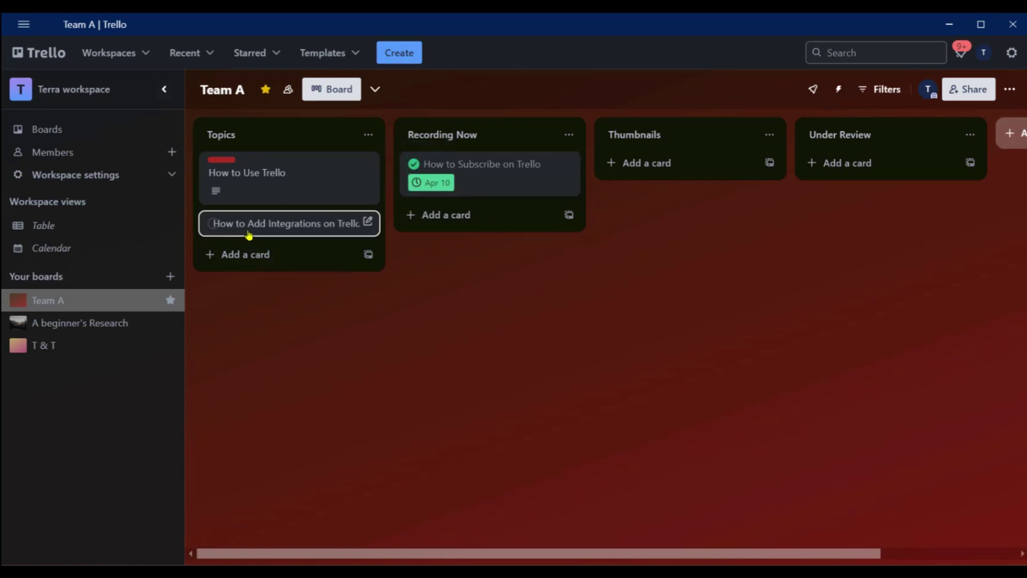
{"action": "left_click_drag", "start_coordinate": [257, 224], "coordinate": [455, 214]}
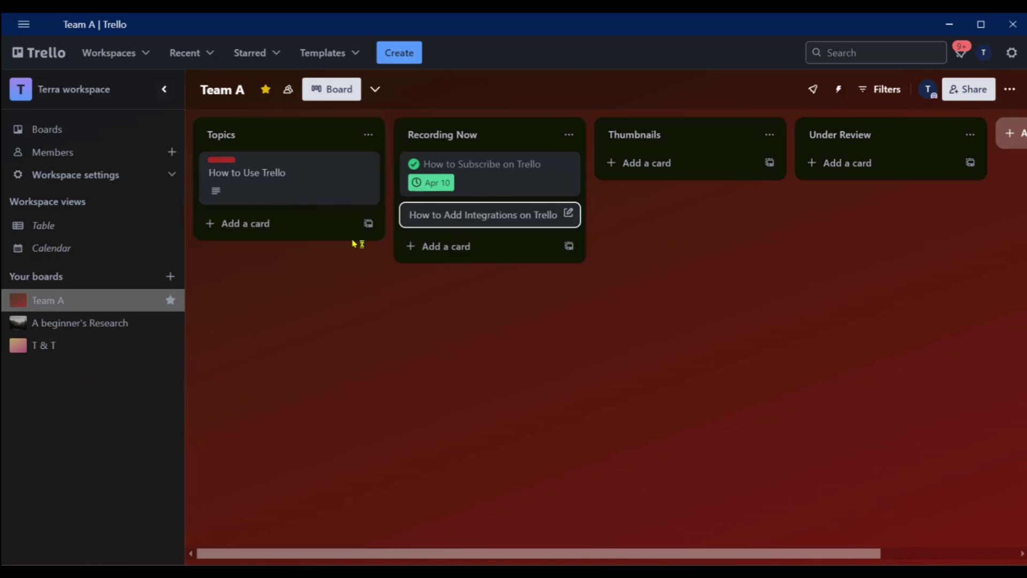
{"action": "left_click", "coordinate": [413, 215]}
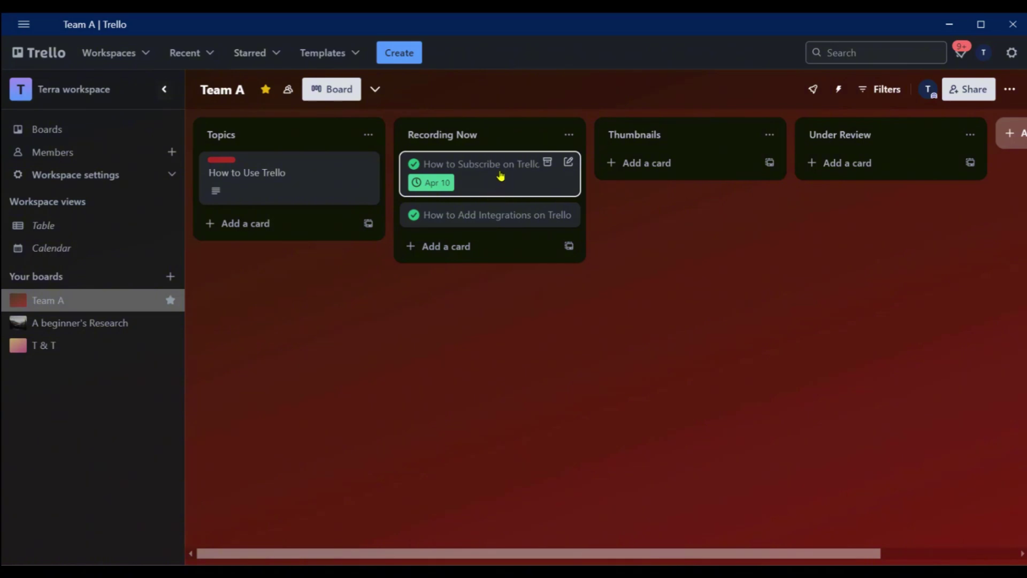
{"action": "left_click_drag", "start_coordinate": [501, 175], "coordinate": [698, 180]}
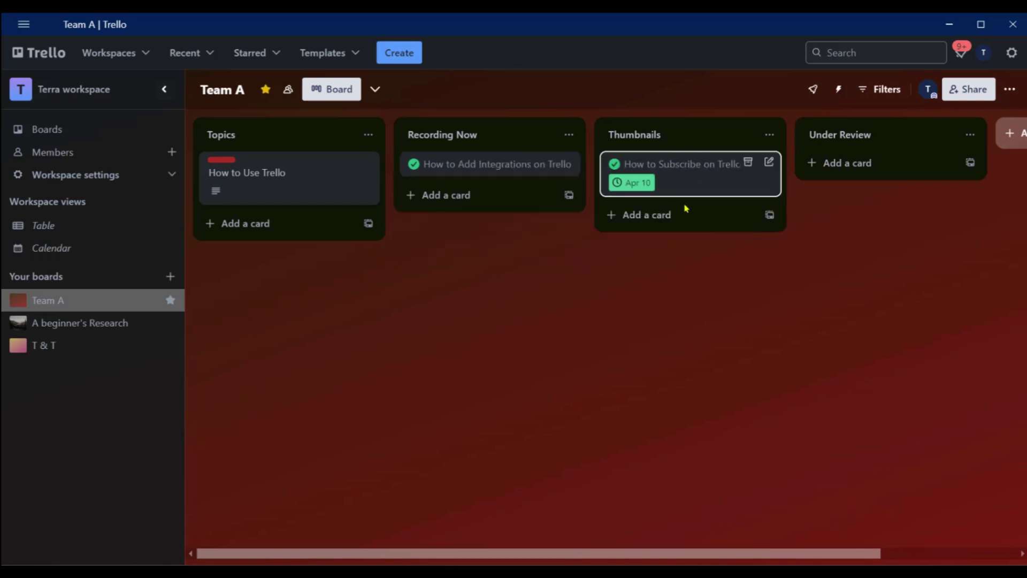
{"action": "left_click", "coordinate": [714, 166]}
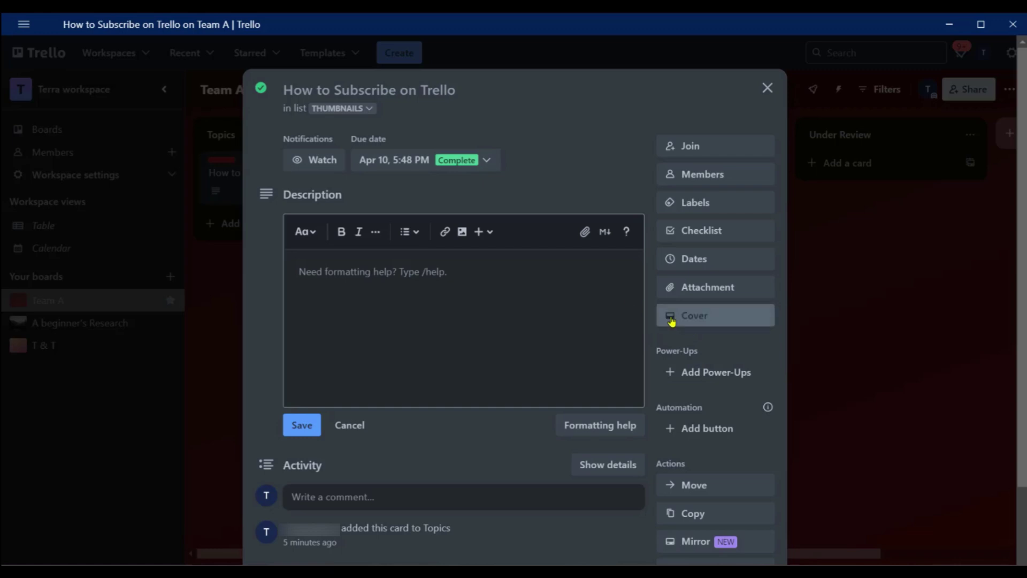
Set the orange mountain Unsplash photo as the How to Subscribe on Trello card's cover
{"action": "left_click", "coordinate": [690, 320]}
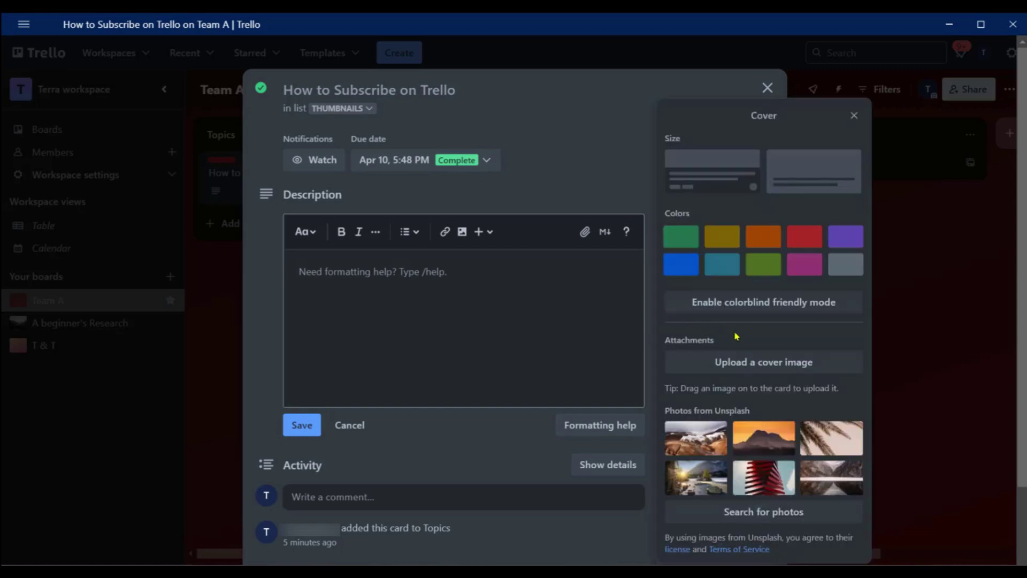
{"action": "left_click", "coordinate": [740, 450]}
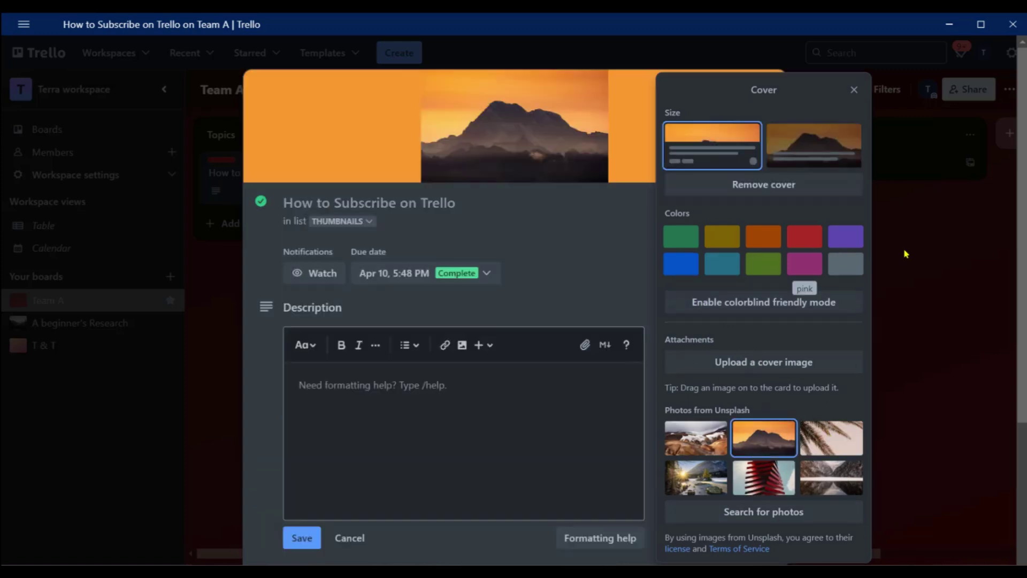
{"action": "left_click", "coordinate": [928, 258]}
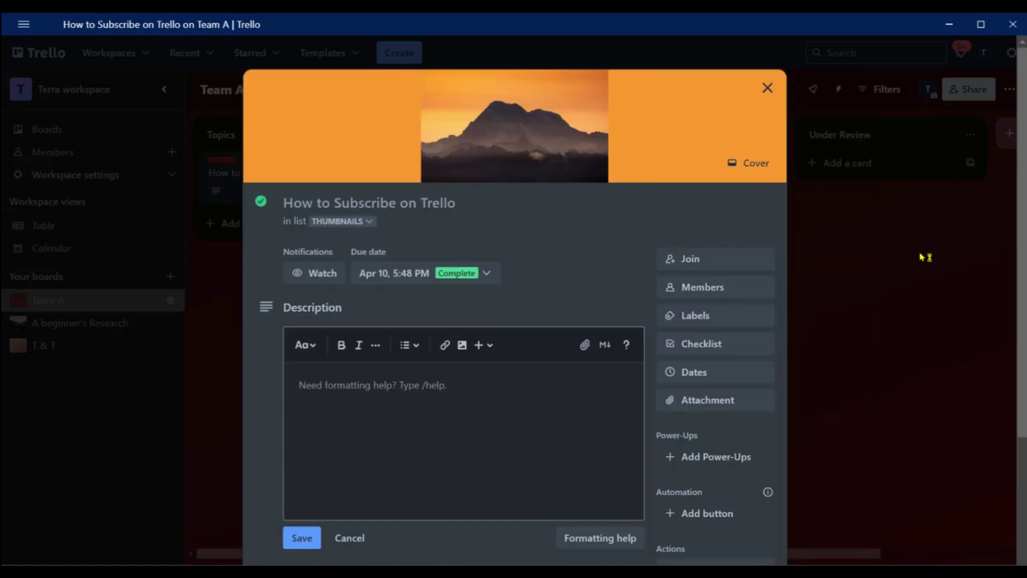
{"action": "left_click", "coordinate": [848, 295]}
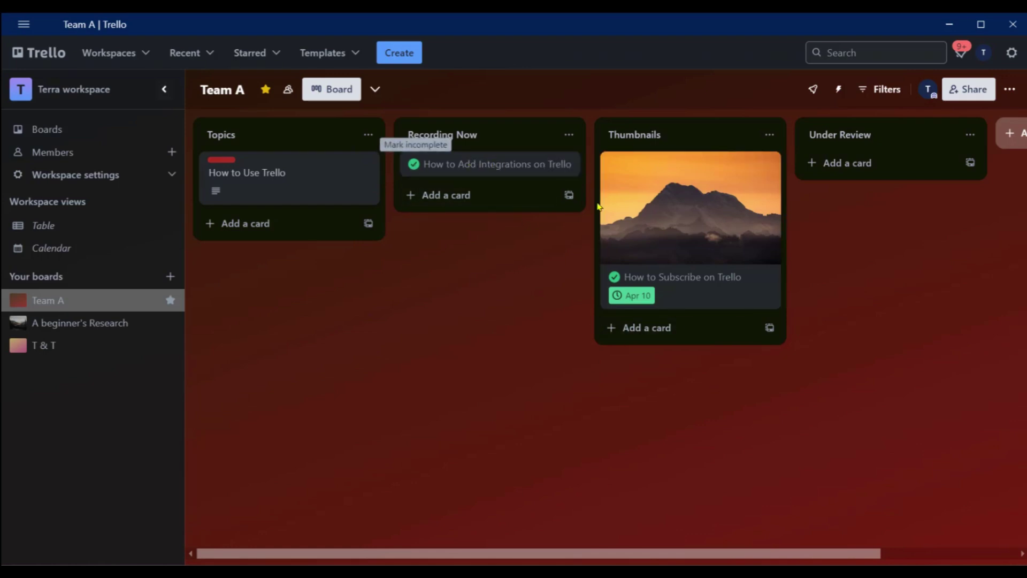
Move the How to Subscribe on Trello card into the Under Review list
{"action": "mouse_move", "coordinate": [447, 172]}
{"action": "left_mouse_down"}
{"action": "mouse_move", "coordinate": [575, 300]}
{"action": "mouse_move", "coordinate": [573, 225]}
{"action": "mouse_move", "coordinate": [450, 151]}
{"action": "mouse_move", "coordinate": [449, 160]}
{"action": "left_mouse_up"}
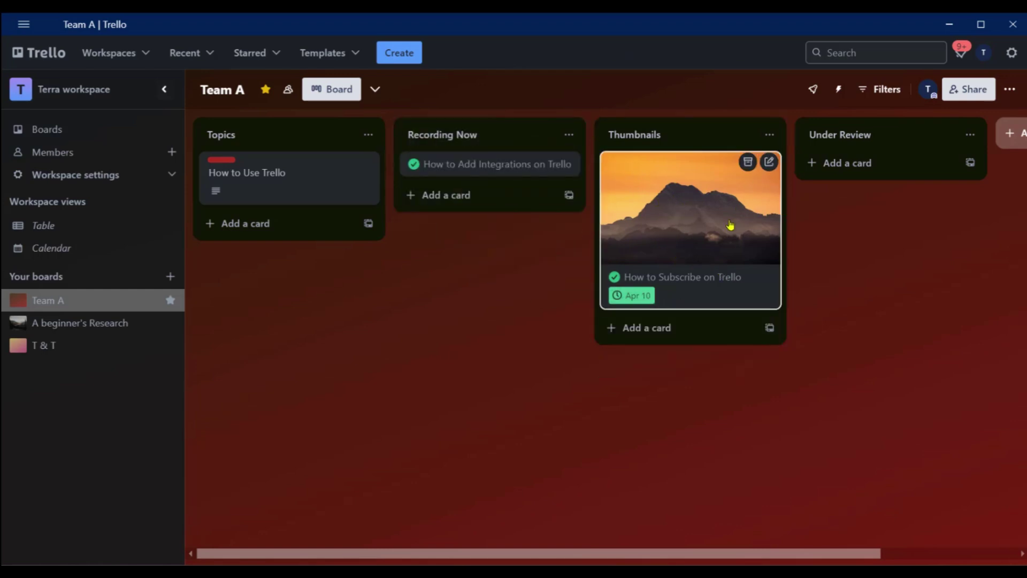
{"action": "left_click_drag", "start_coordinate": [673, 206], "coordinate": [856, 198]}
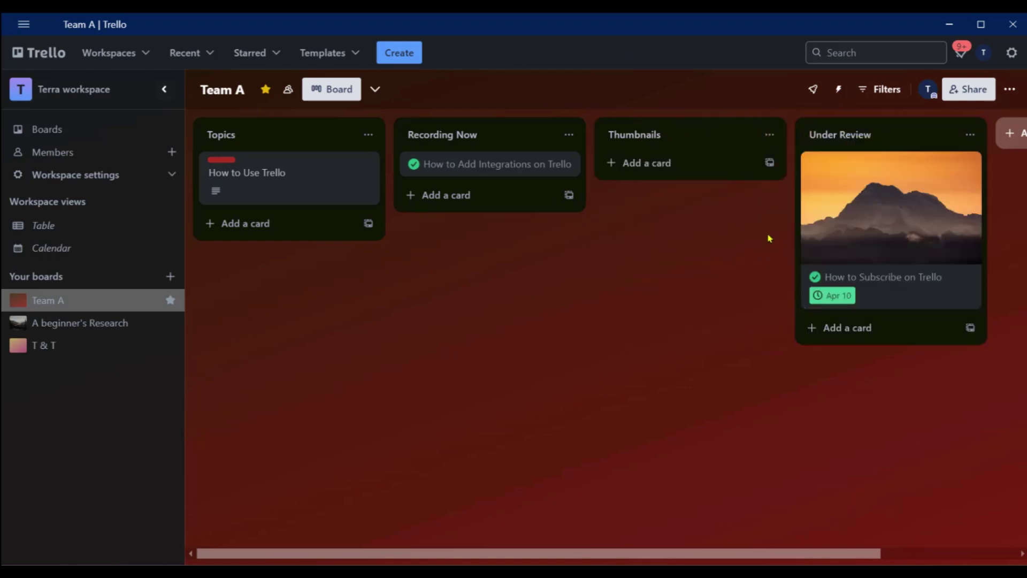
{"action": "left_click_drag", "start_coordinate": [615, 559], "coordinate": [814, 386]}
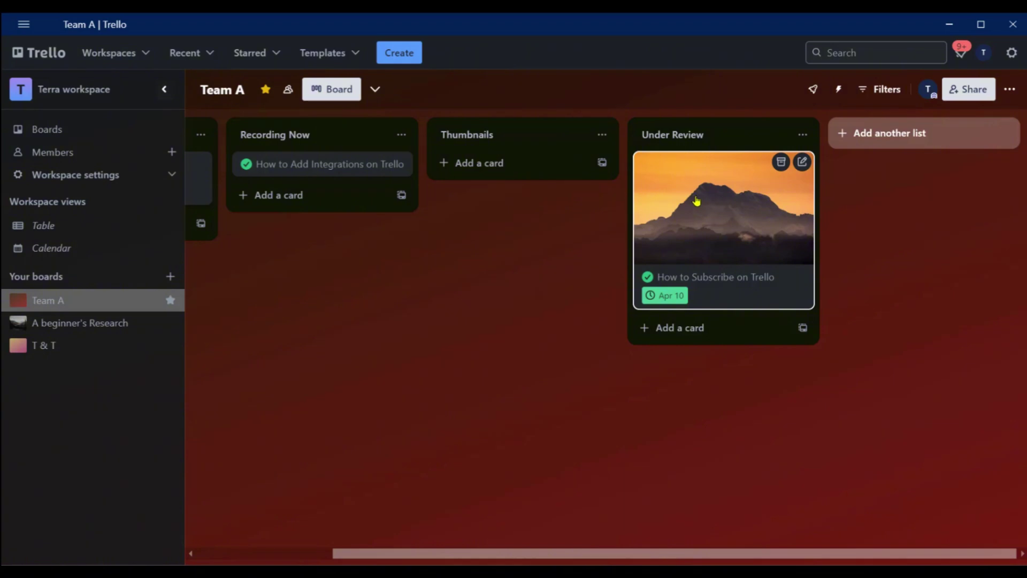
Create a new list named 'Uploaded' and move the How to Subscribe on Trello card into it
{"action": "left_click", "coordinate": [870, 138]}
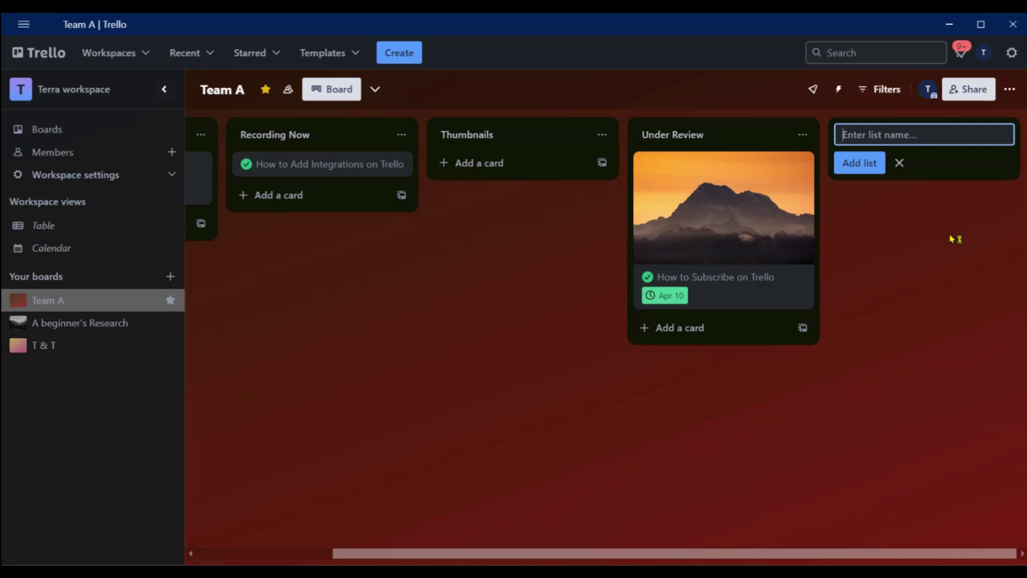
{"action": "type", "text": "Uploaded"}
{"action": "key", "text": "Return"}
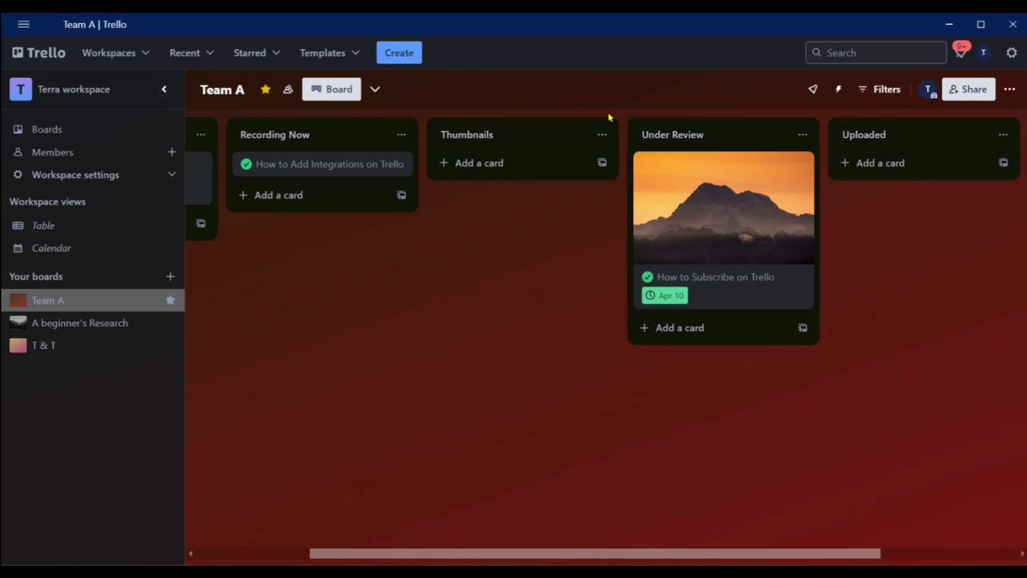
{"action": "left_click_drag", "start_coordinate": [695, 209], "coordinate": [875, 200]}
{"action": "left_click_drag", "start_coordinate": [766, 555], "coordinate": [939, 547]}
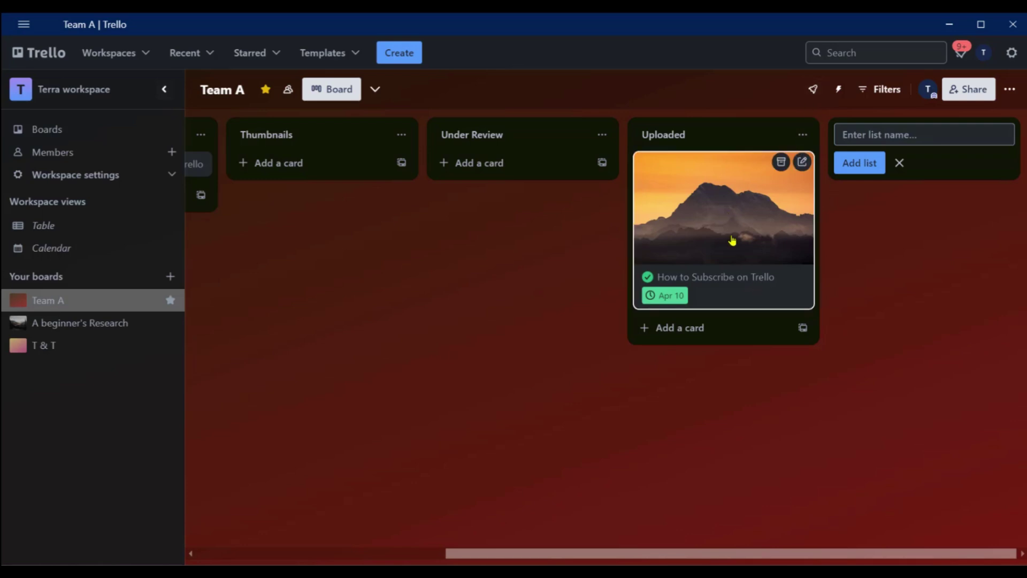
{"action": "scroll", "coordinate": [652, 274], "scroll_direction": "left", "scroll_amount": 5}
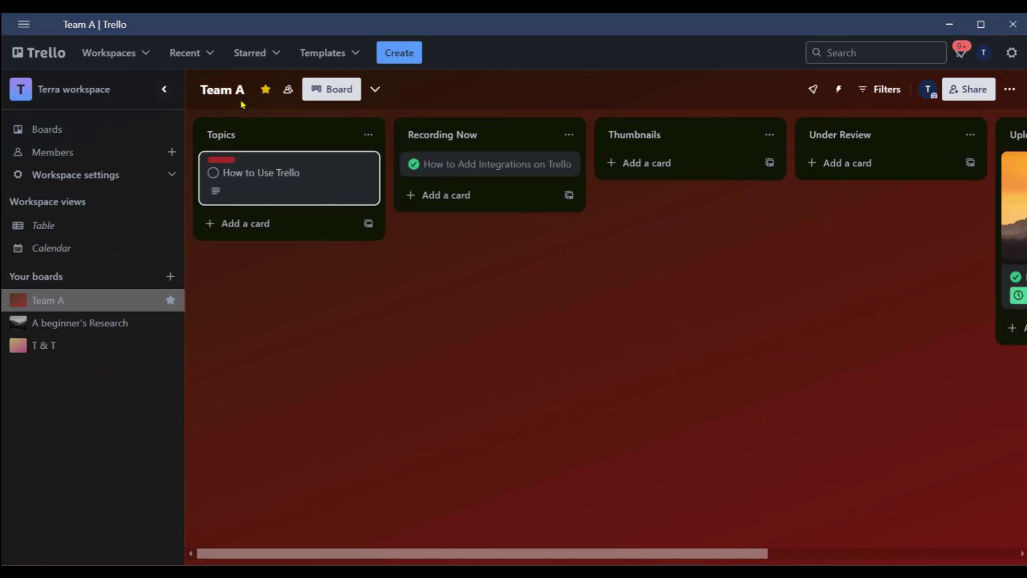
Check the Team A board's visibility, then view its join requests in Share
{"action": "left_click", "coordinate": [289, 92]}
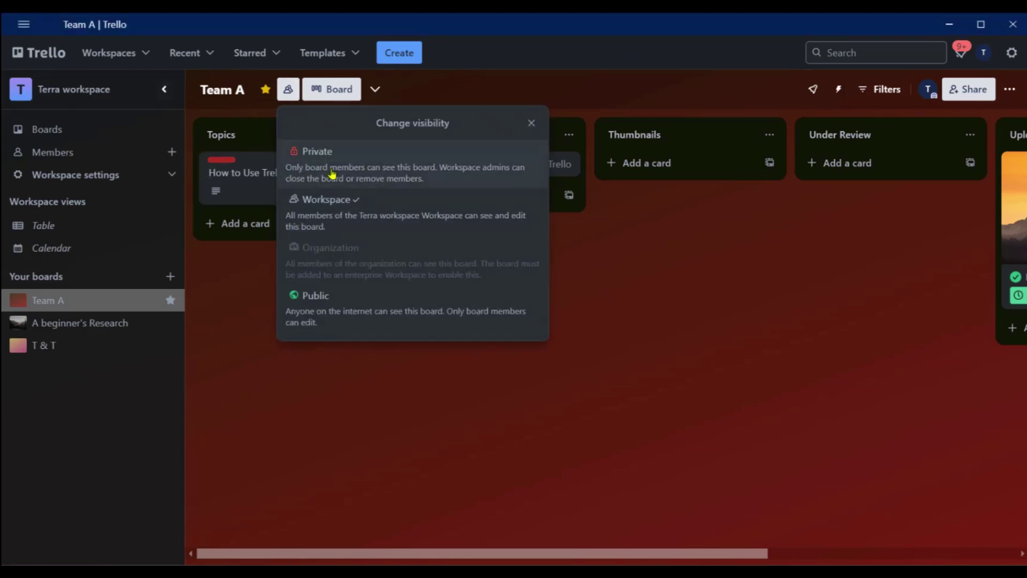
{"action": "left_click", "coordinate": [576, 308]}
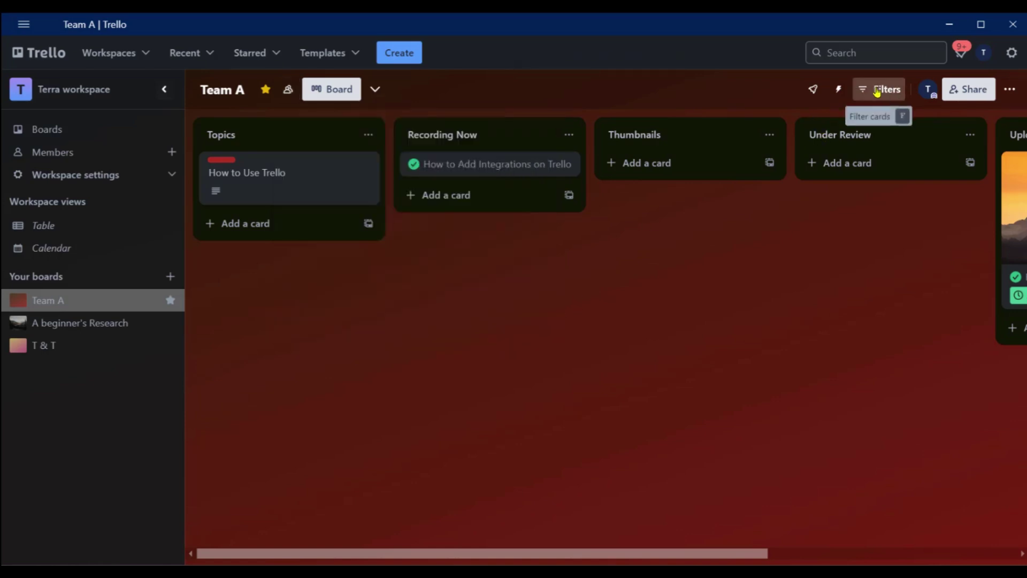
{"action": "left_click", "coordinate": [984, 91]}
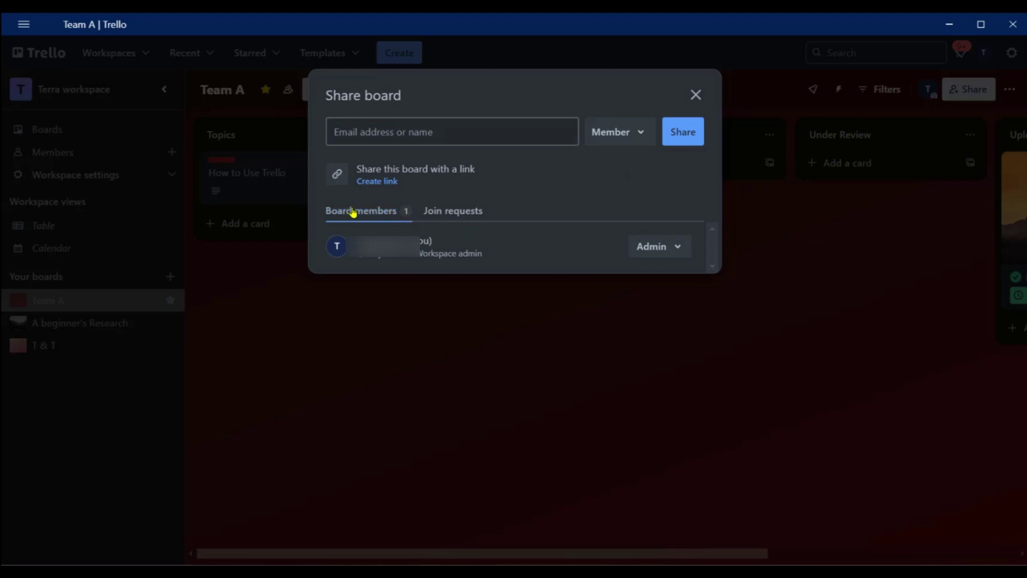
{"action": "left_click", "coordinate": [467, 212]}
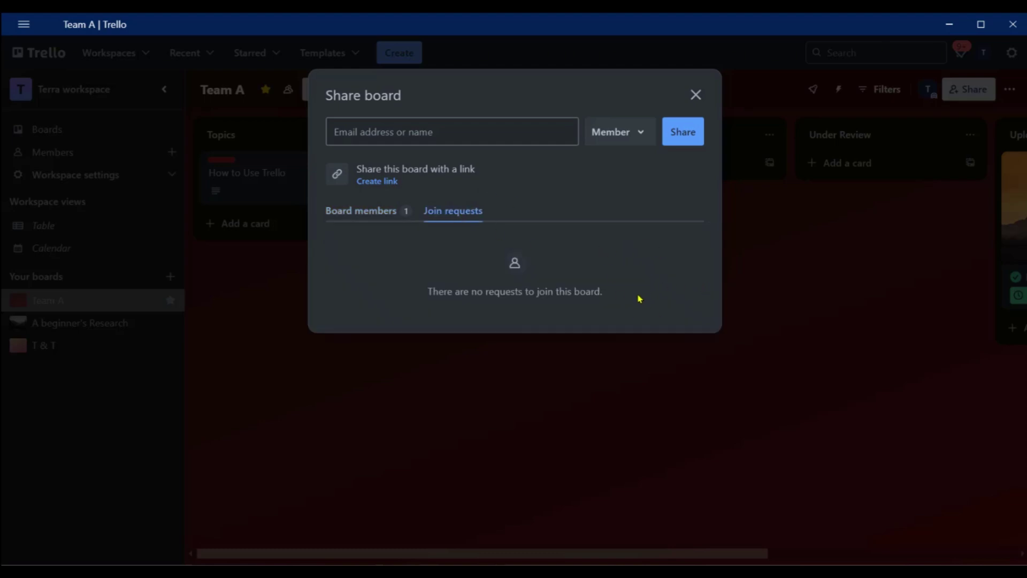
Create a board share link with the Member role
{"action": "left_click", "coordinate": [376, 183]}
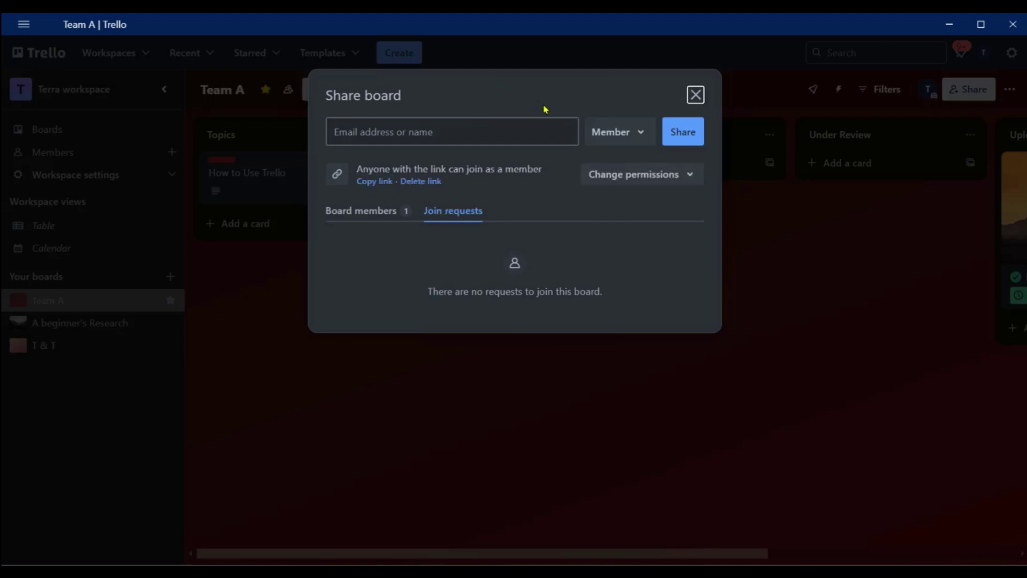
{"action": "left_click", "coordinate": [387, 131]}
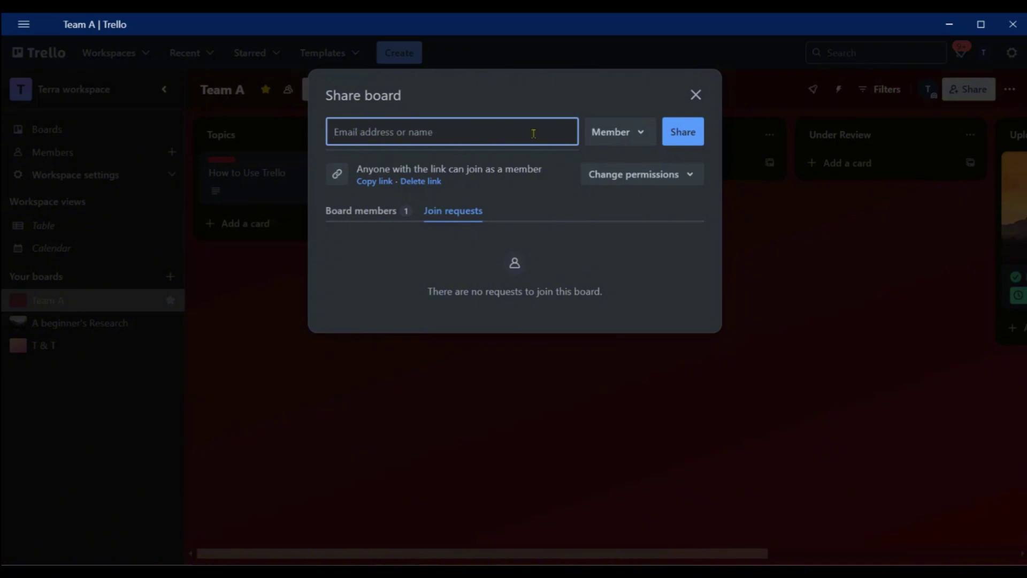
{"action": "left_click", "coordinate": [639, 135]}
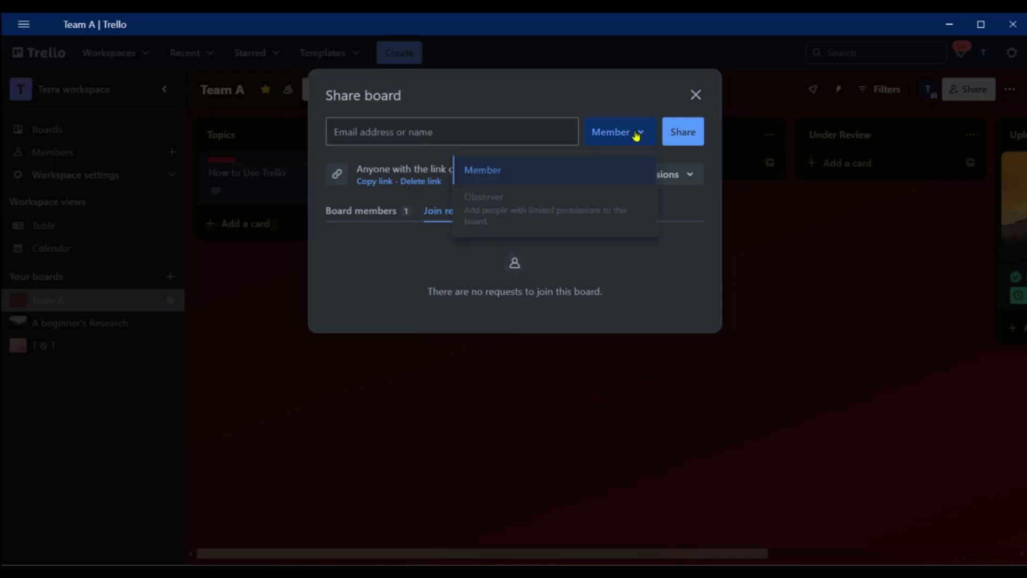
{"action": "left_click", "coordinate": [535, 175]}
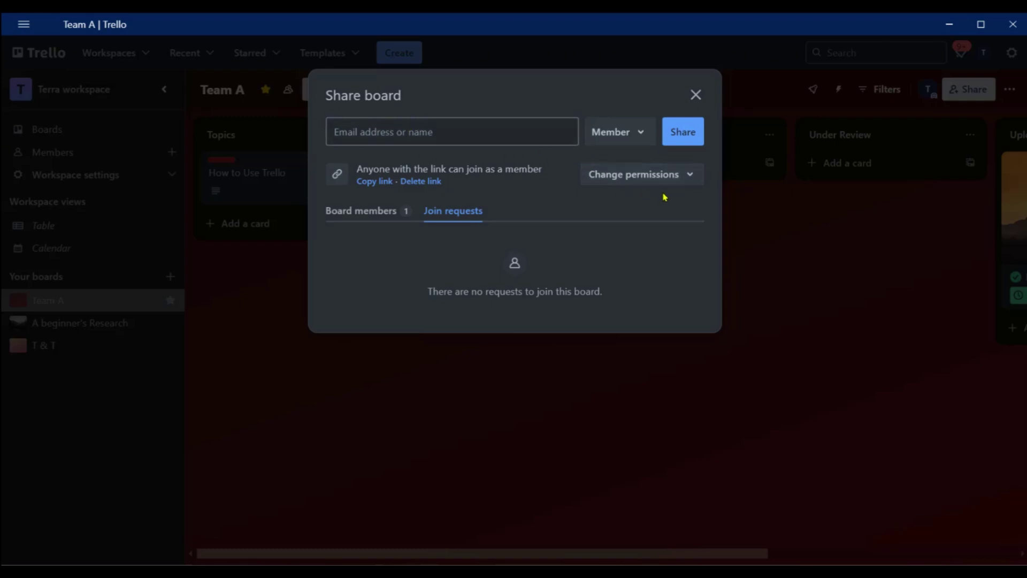
{"action": "left_click", "coordinate": [696, 96]}
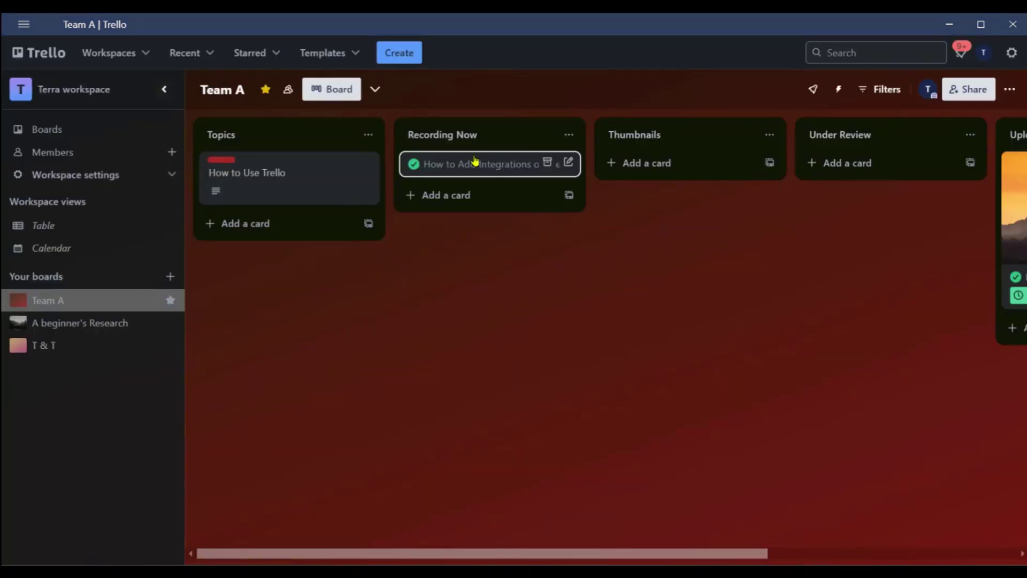
Look at the Topics list's '...' actions, then open the Thumbnails list's actions menu
{"action": "left_click", "coordinate": [368, 140]}
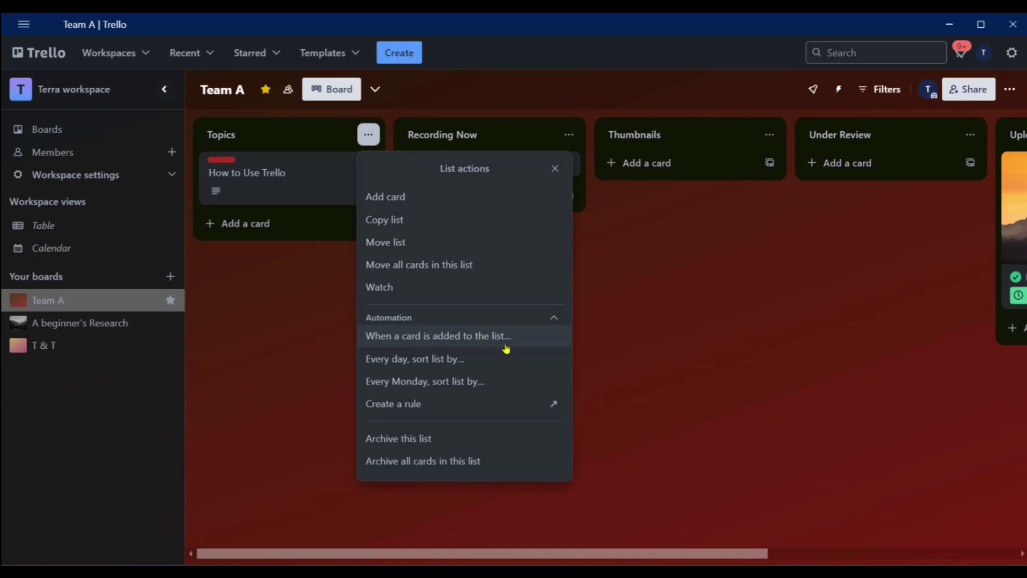
{"action": "left_click", "coordinate": [685, 335]}
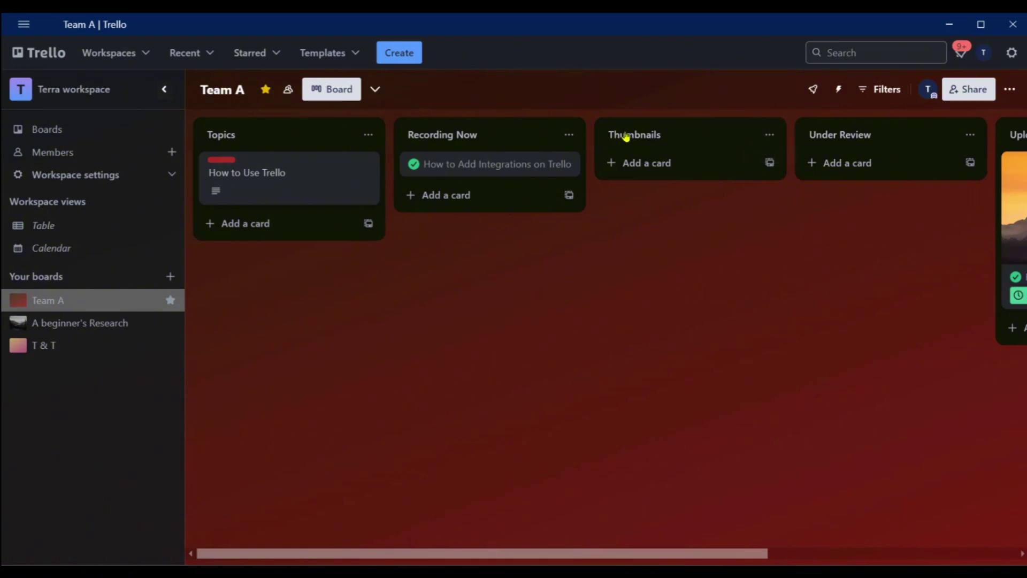
{"action": "left_click", "coordinate": [771, 138]}
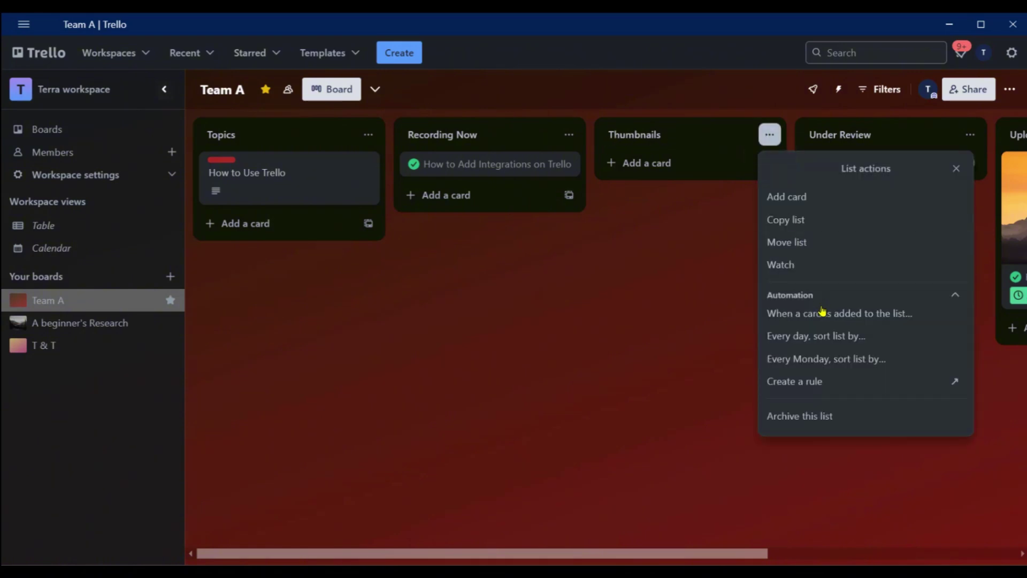
Add a rule: when a card is added to Thumbnails, set its due date 3 working days later
{"action": "left_click", "coordinate": [837, 320]}
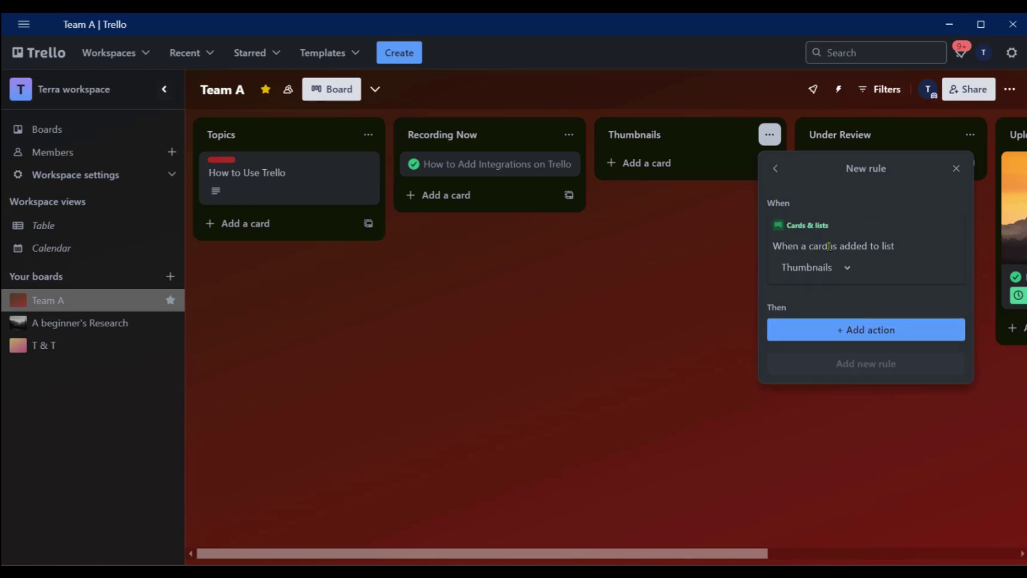
{"action": "left_click", "coordinate": [812, 268]}
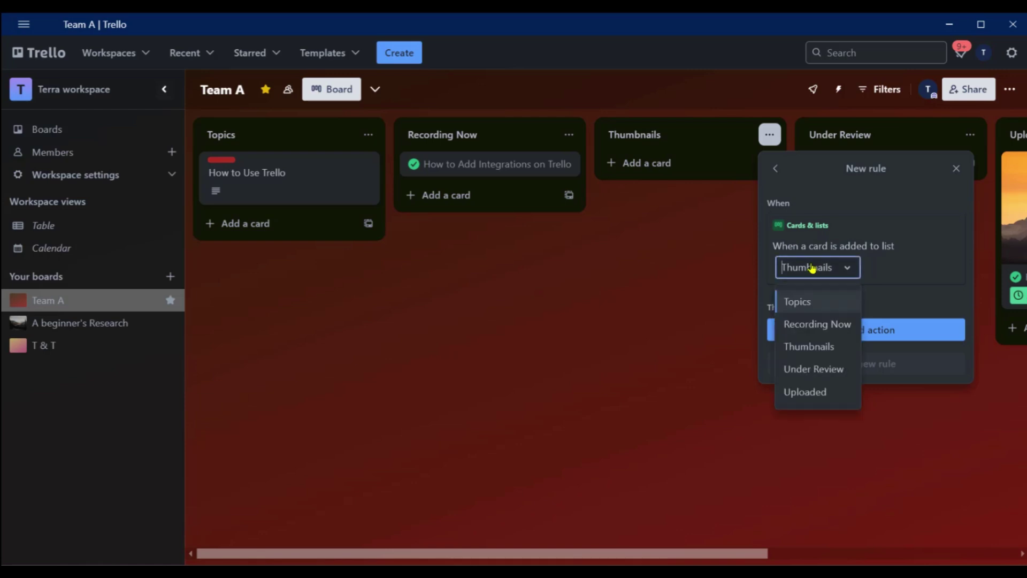
{"action": "left_click", "coordinate": [805, 346]}
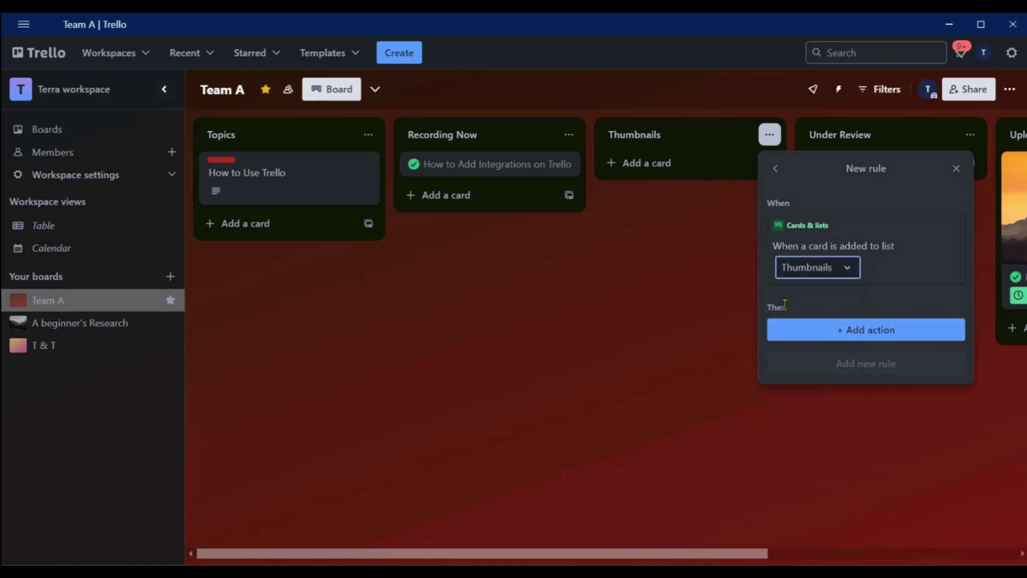
{"action": "left_click", "coordinate": [864, 332]}
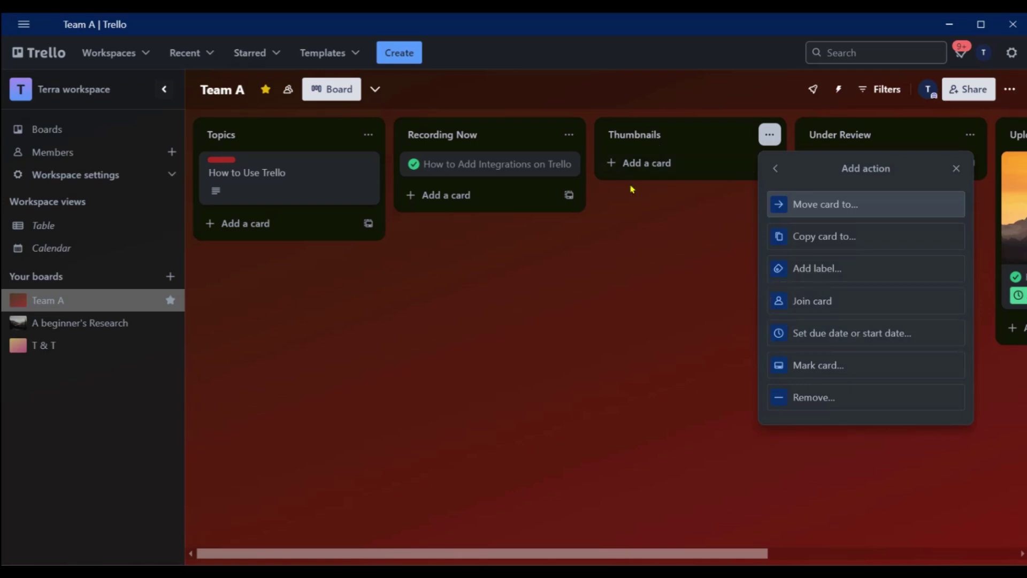
{"action": "left_click", "coordinate": [877, 338]}
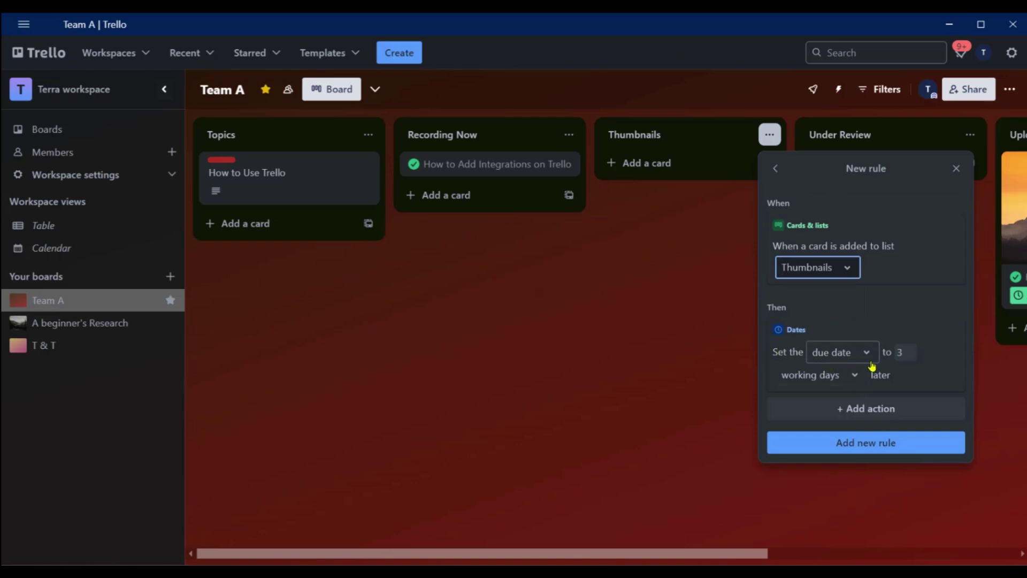
{"action": "left_click", "coordinate": [854, 376]}
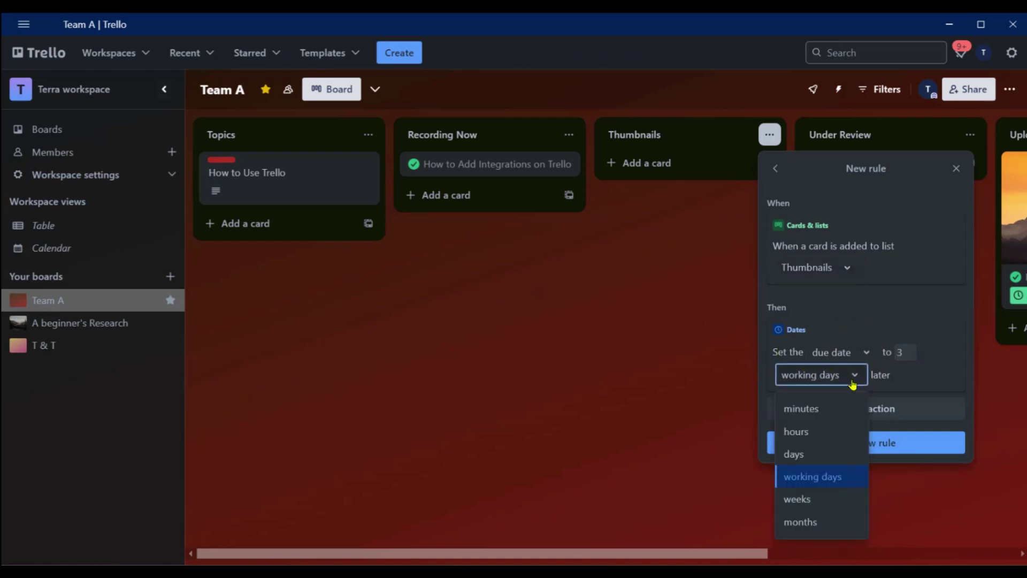
{"action": "left_click", "coordinate": [843, 476]}
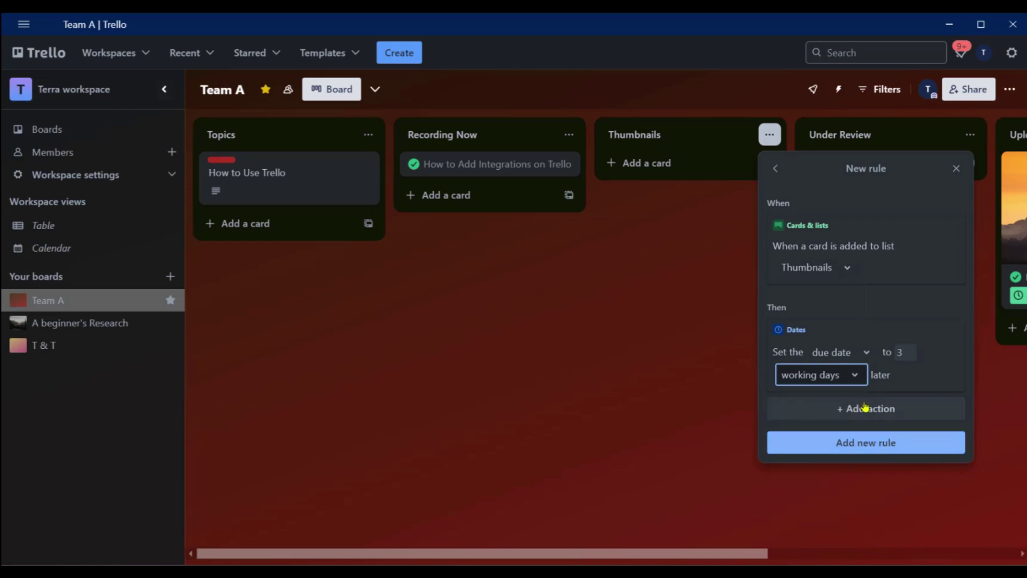
{"action": "left_click", "coordinate": [878, 444]}
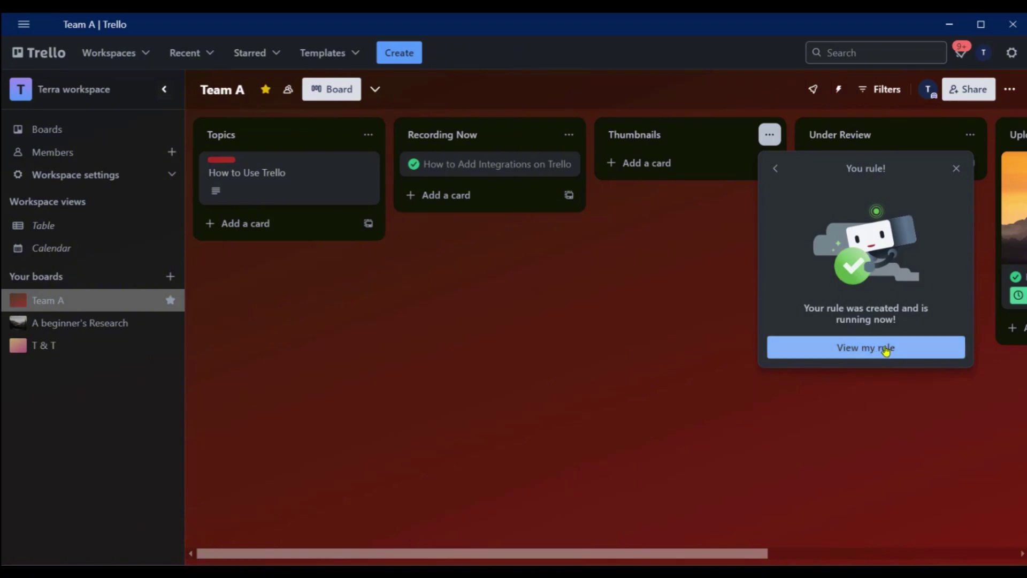
{"action": "left_click", "coordinate": [858, 349]}
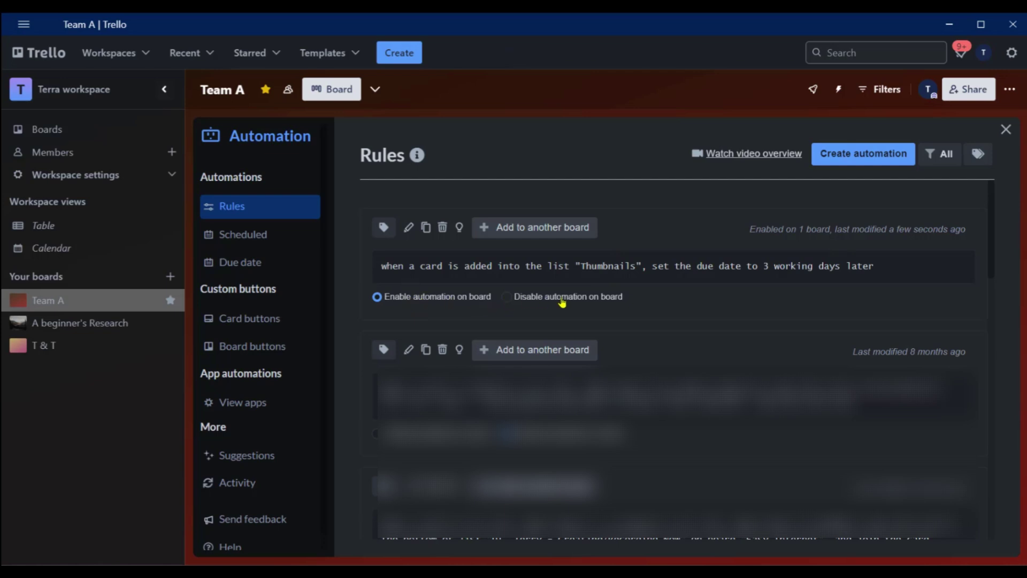
{"action": "left_click", "coordinate": [1006, 131]}
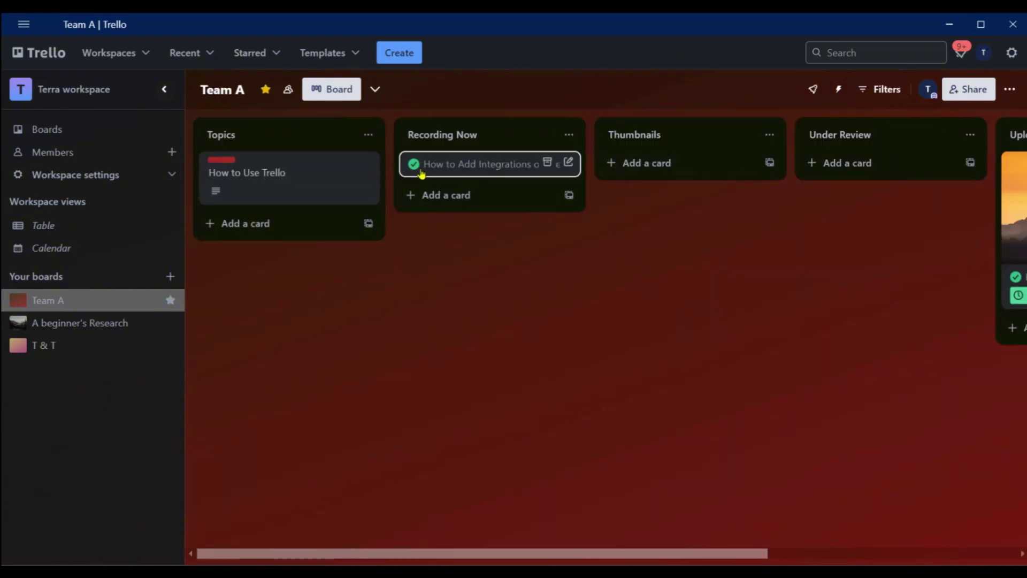
Move the How to Add Integrations on Trello card from Recording Now into Thumbnails
{"action": "left_click", "coordinate": [474, 170]}
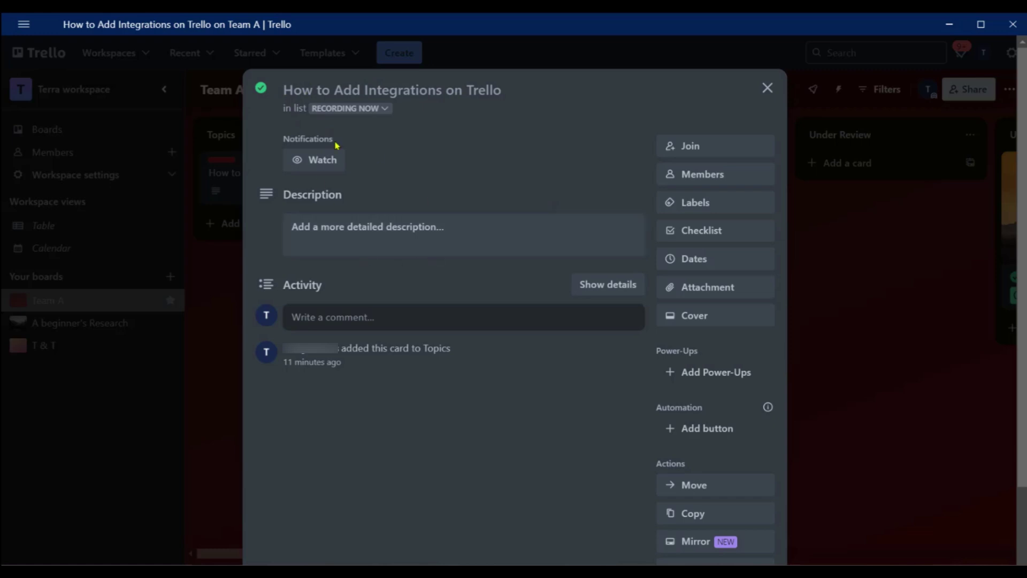
{"action": "left_click", "coordinate": [768, 90]}
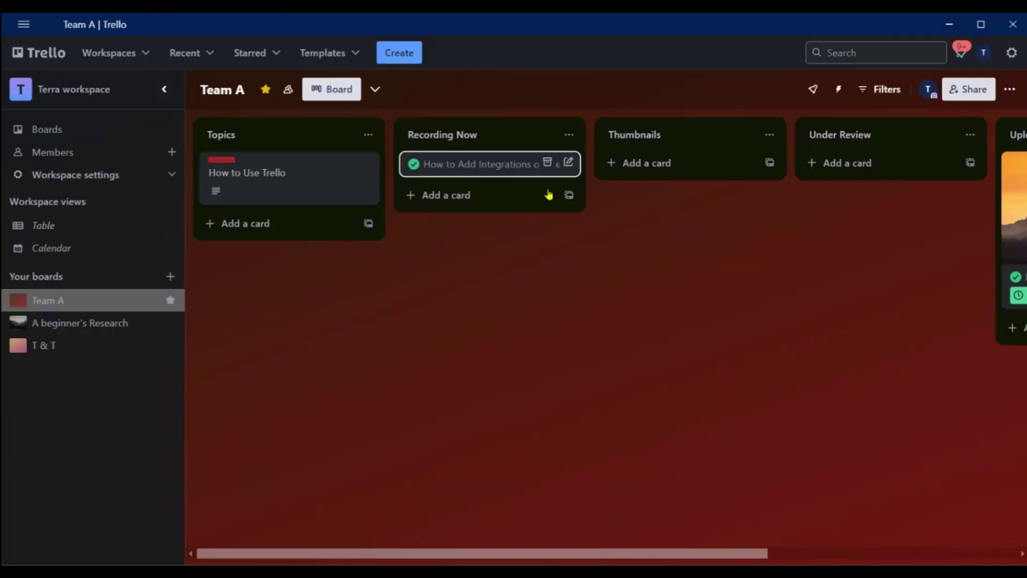
{"action": "left_click_drag", "start_coordinate": [474, 165], "coordinate": [677, 155]}
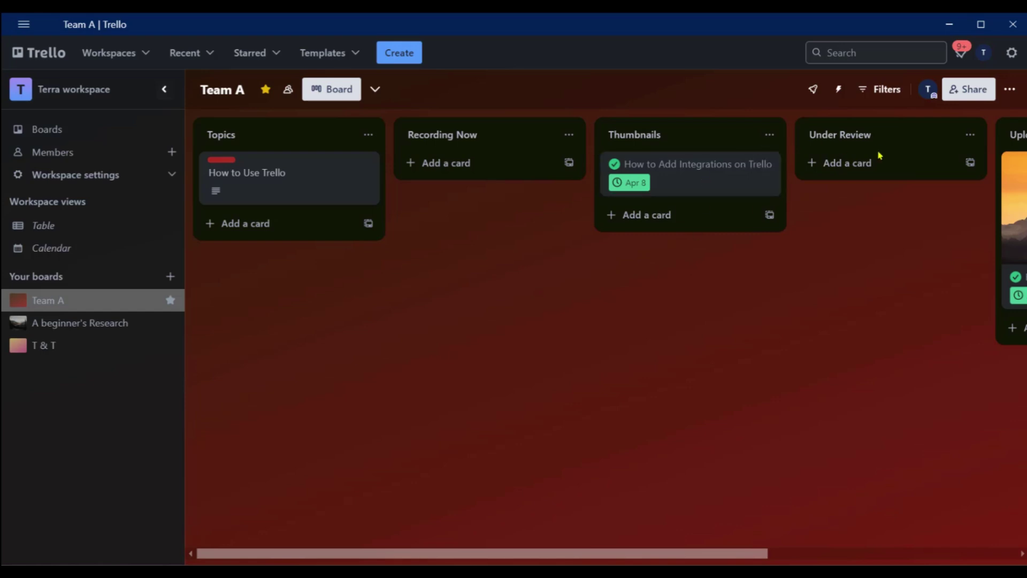
{"action": "mouse_move", "coordinate": [721, 183]}
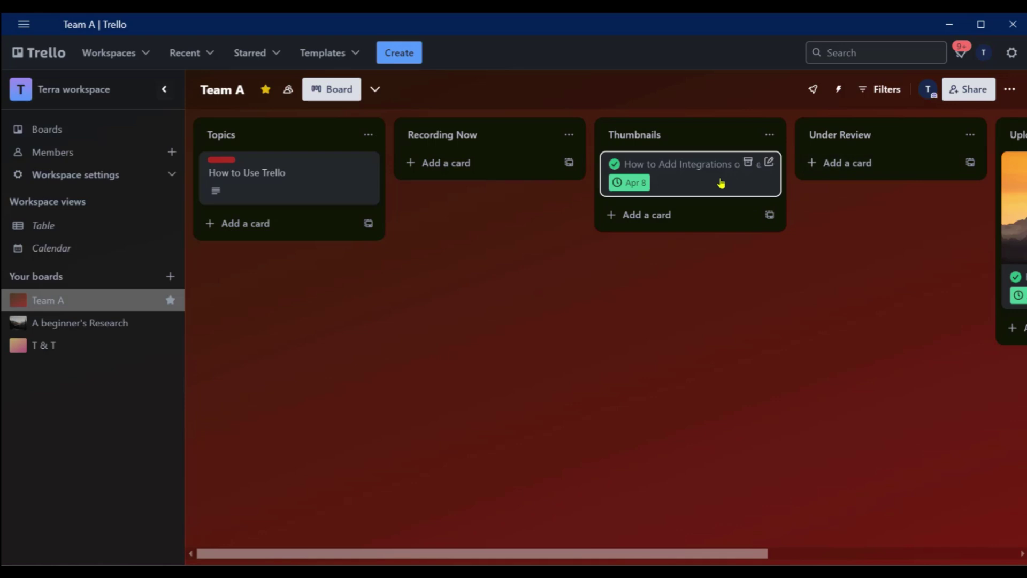